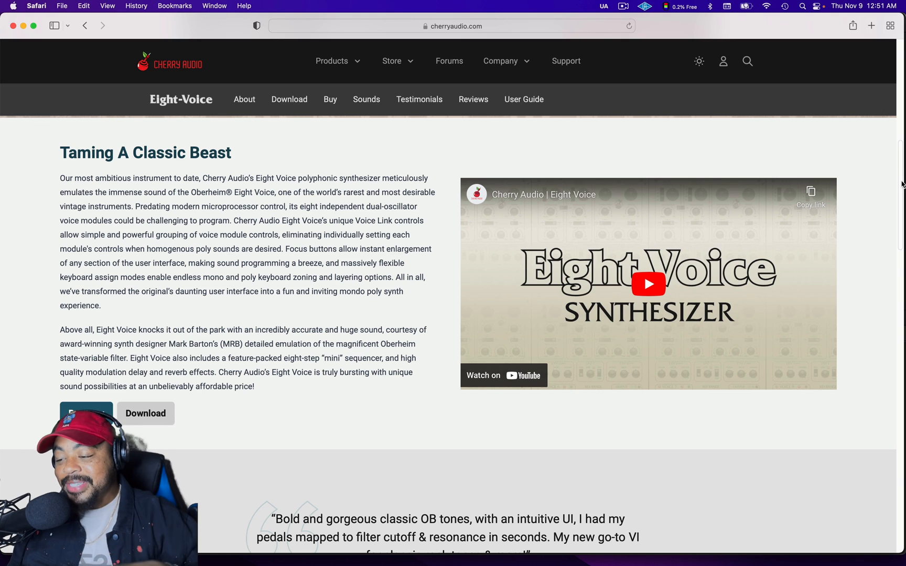
Look through the Eight-Voice product page on the Cherry Audio website.
drag(902, 186, 883, 412)
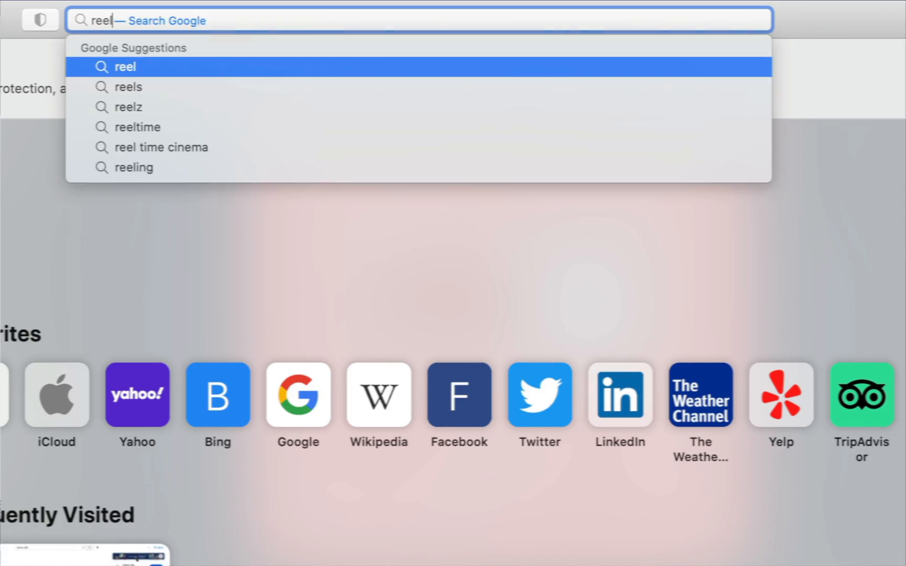
Open reelloops.com and read the Sweet Fusion Vol.2 preset pack page down to the bundle offer and related products.
text(loops.com)
key(Return)
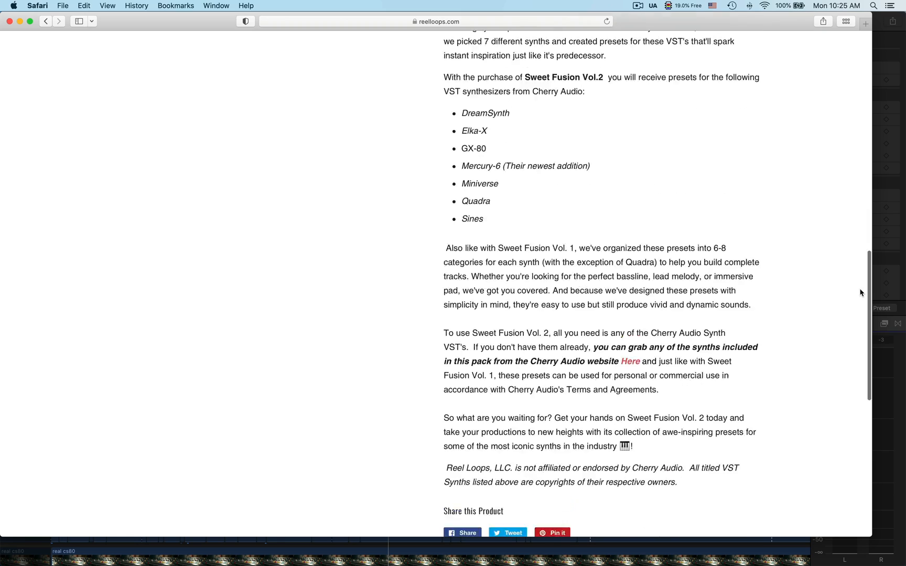
scroll(713, 268, down, 10)
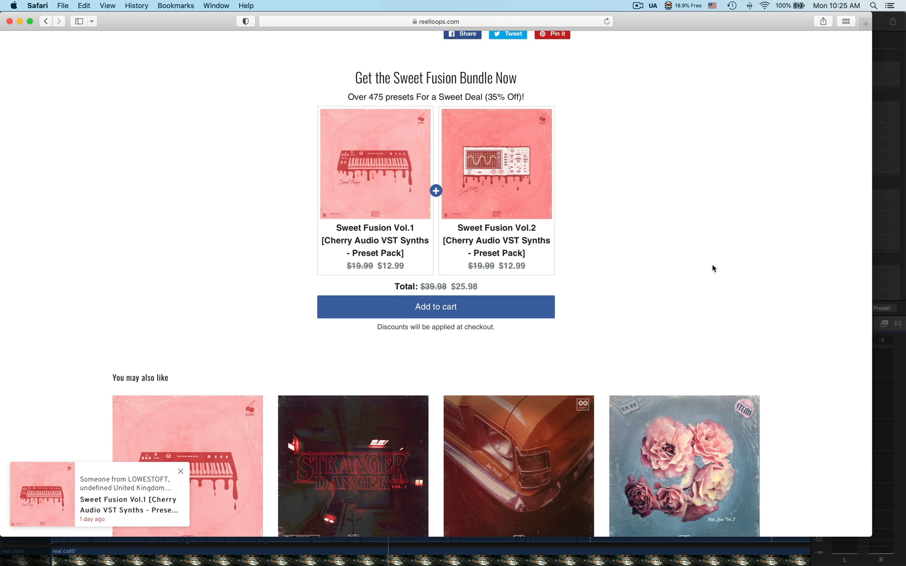
scroll(713, 268, down, 1)
scroll(711, 268, up, 1)
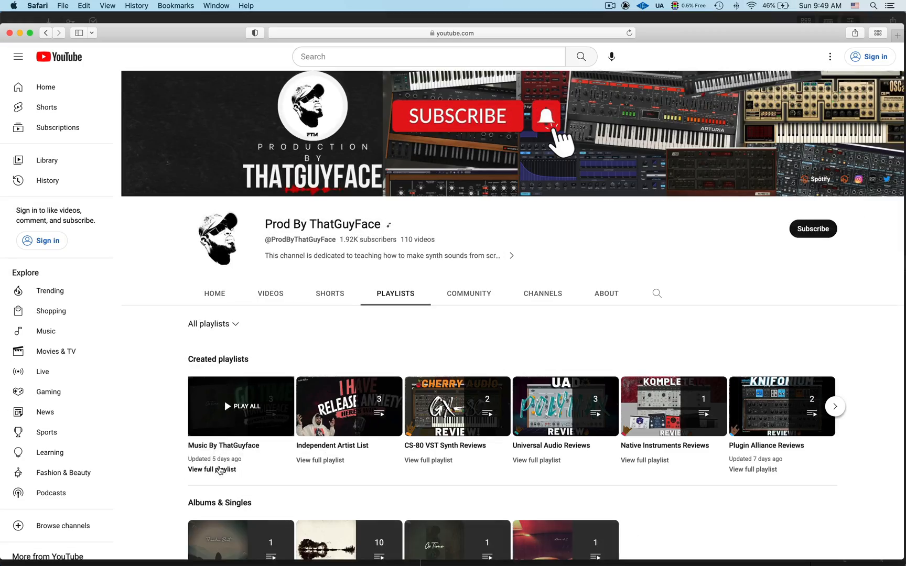
Open the Thinkin Bout lyric video from the Music By ThatGuyface playlist on YouTube.
click(219, 461)
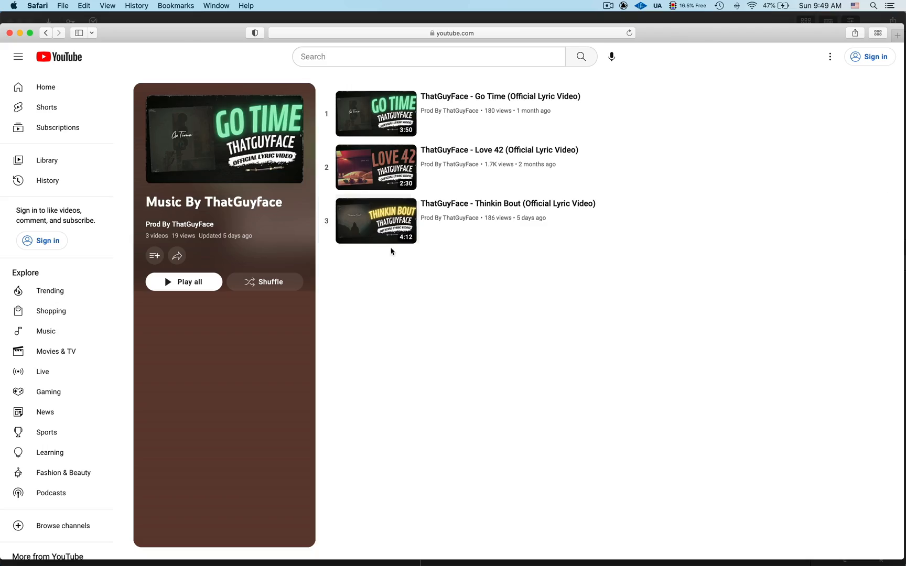
click(388, 229)
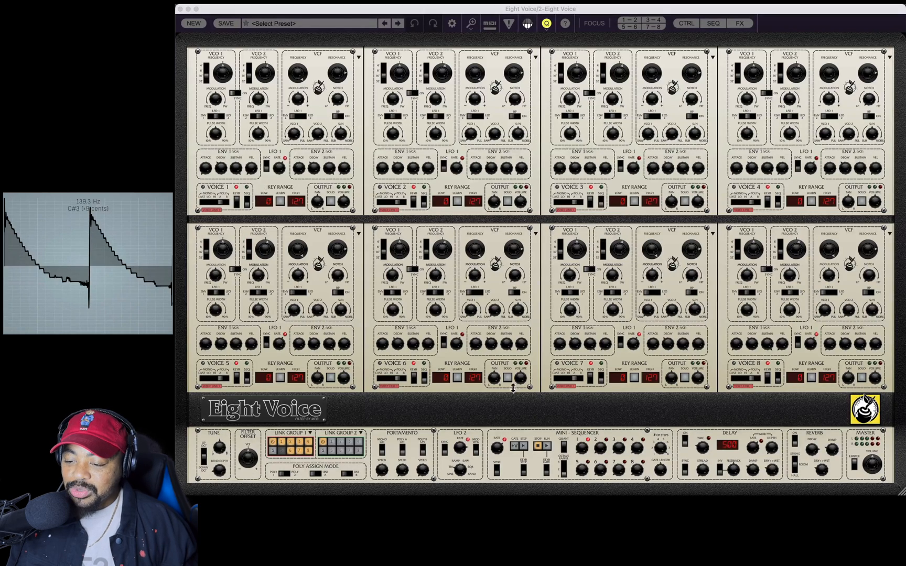
Inspect voices 1–2 and 3–4 enlarged in the Eight Voice synth, and return to the full view.
click(630, 20)
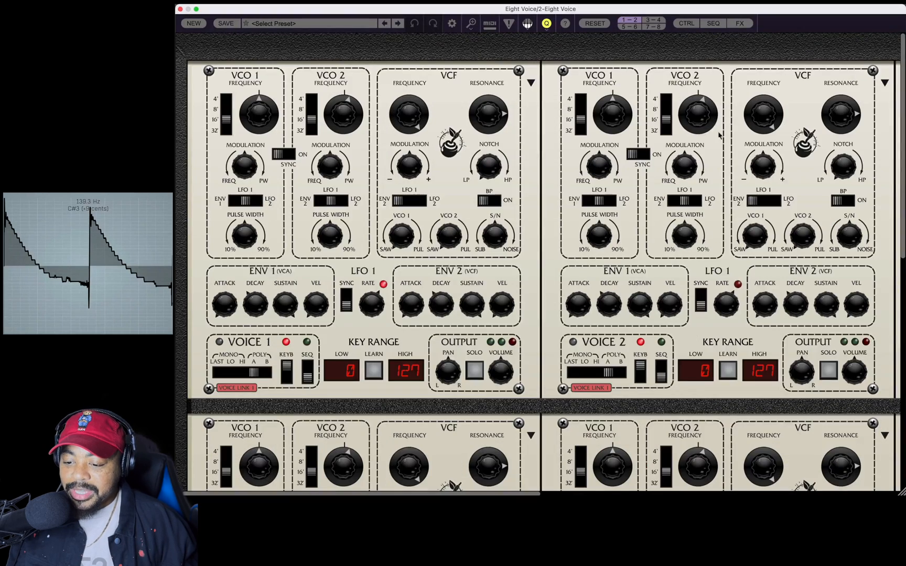
click(654, 20)
click(595, 23)
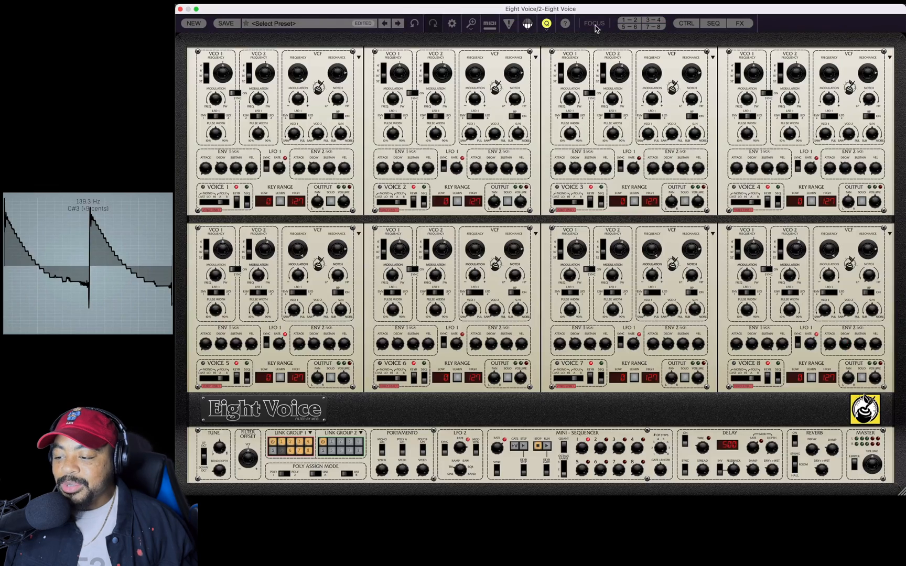
Start a new preset and set step 2 of the mini-sequencer to F2.
click(201, 24)
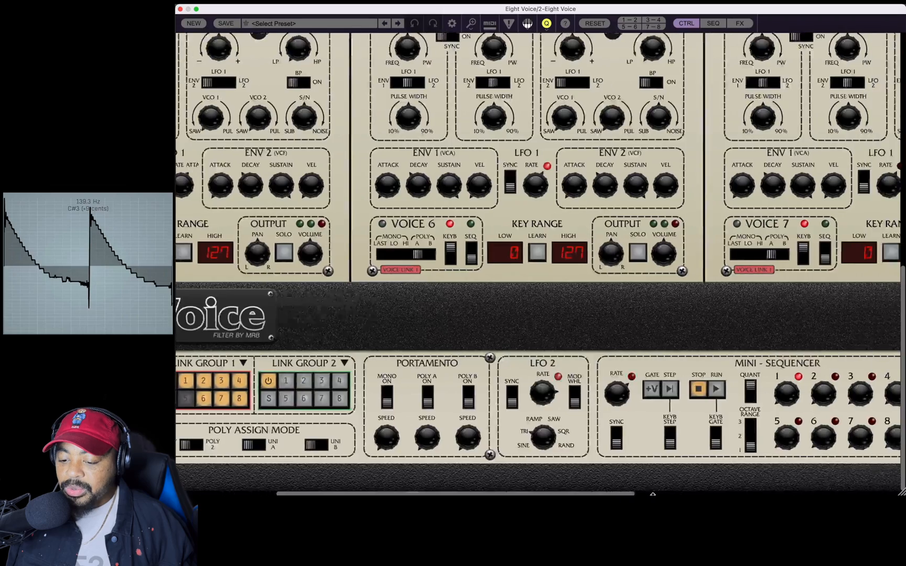
scroll(653, 493, right, 10)
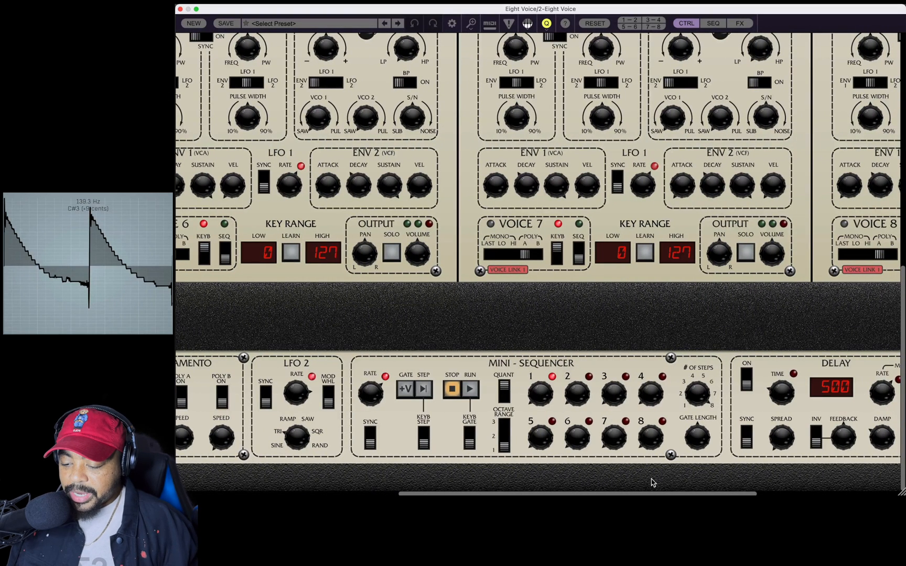
drag(545, 398, 576, 300)
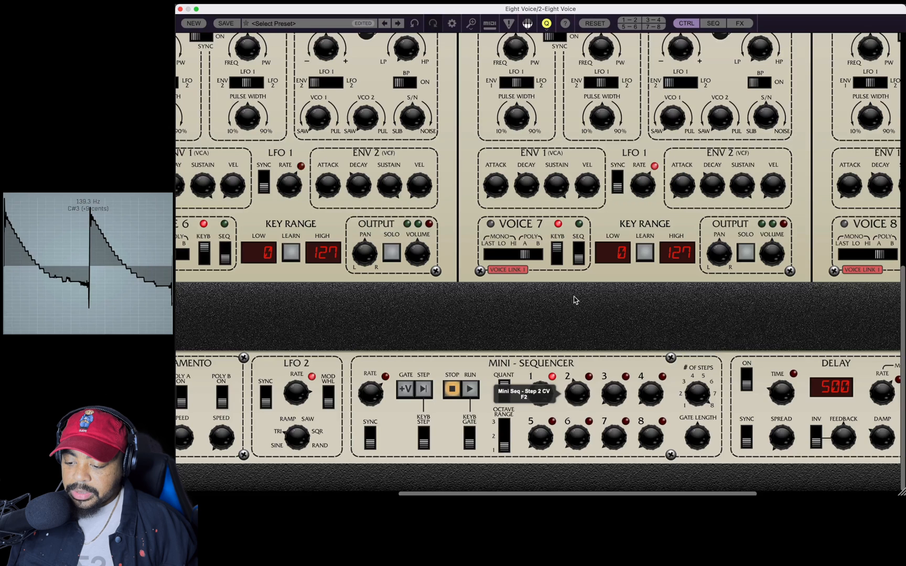
Set the mini-sequencer's octave range to 2, tune step 3 to C#3, and raise the pitch of step 4.
drag(612, 393, 611, 289)
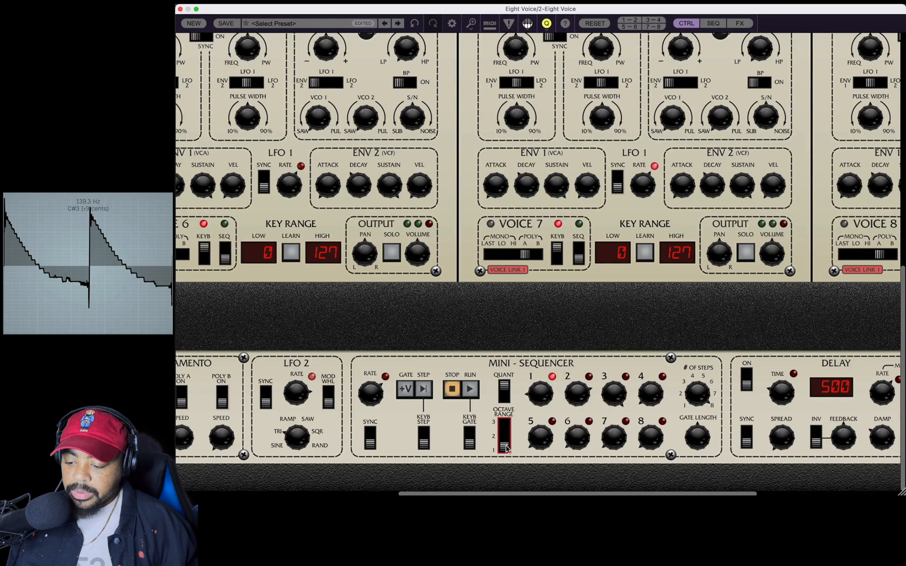
click(508, 438)
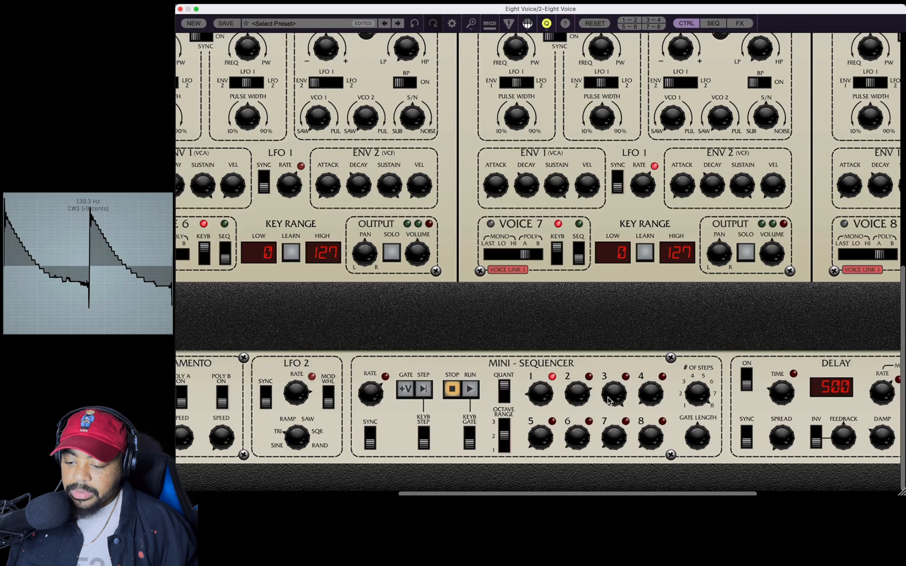
drag(608, 400, 608, 386)
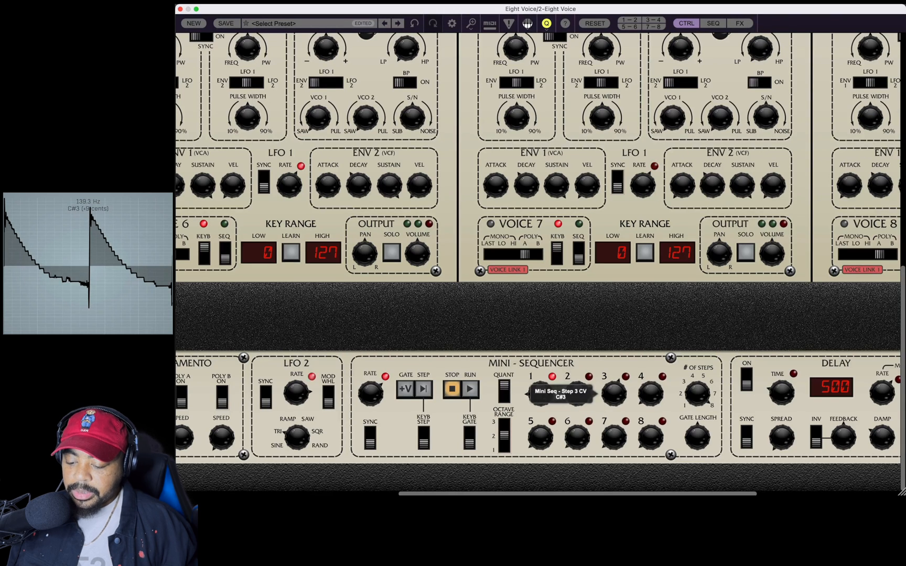
drag(652, 389, 659, 245)
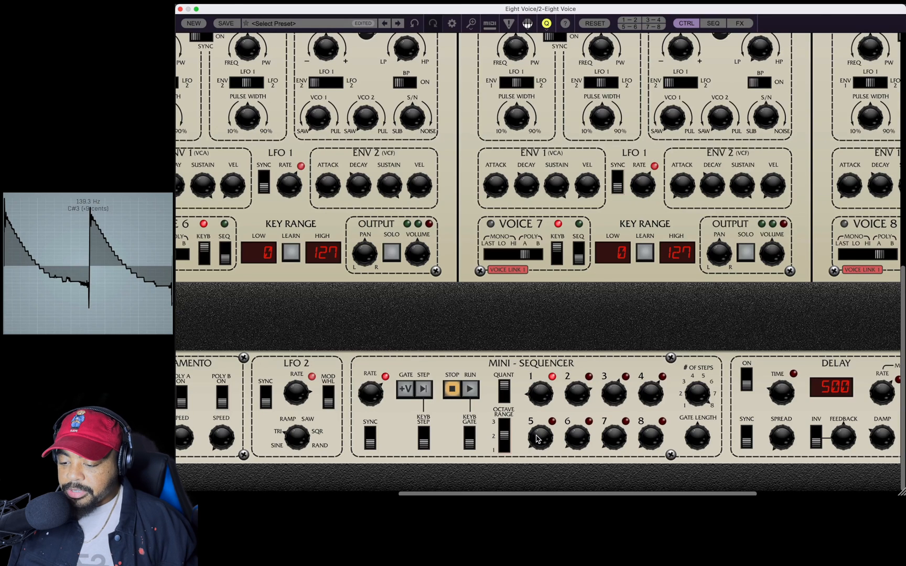
Set mini-sequencer step 5 to F#3 and step 6 to D3, and raise the pitch of steps 7 and 8.
drag(540, 439, 551, 365)
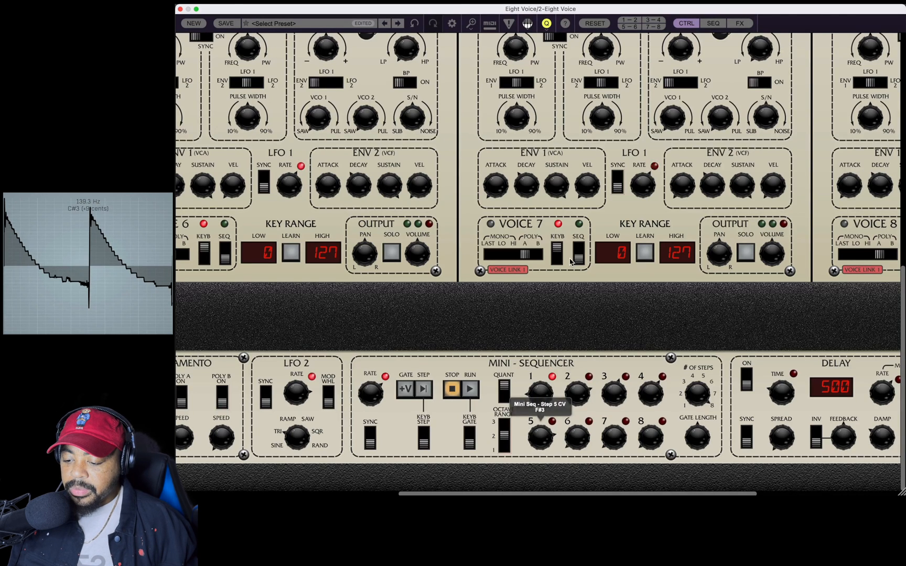
drag(578, 441, 590, 302)
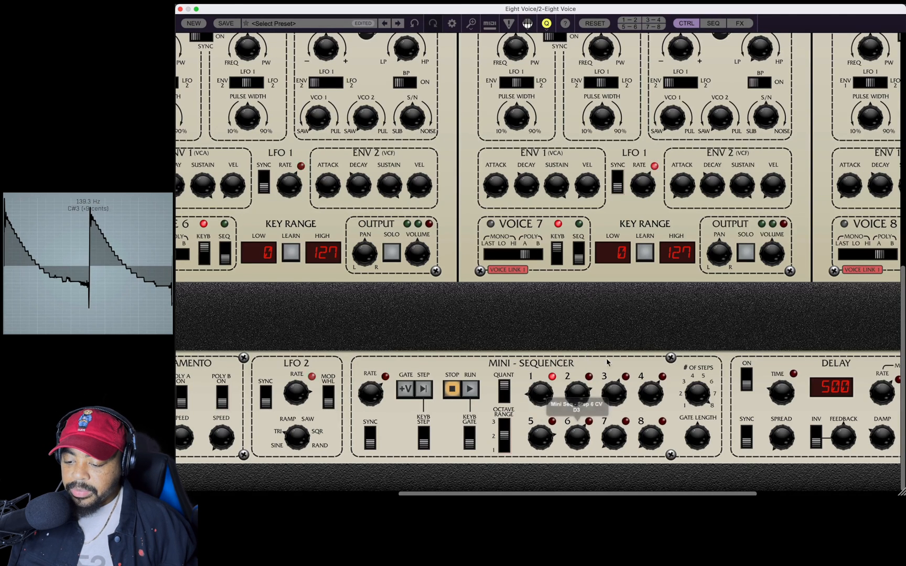
drag(608, 440, 620, 315)
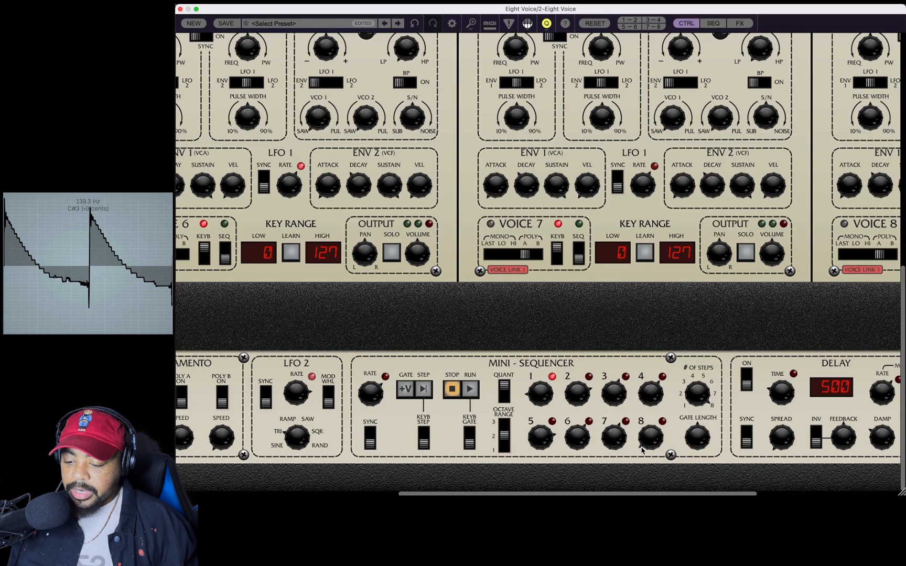
drag(642, 450, 639, 362)
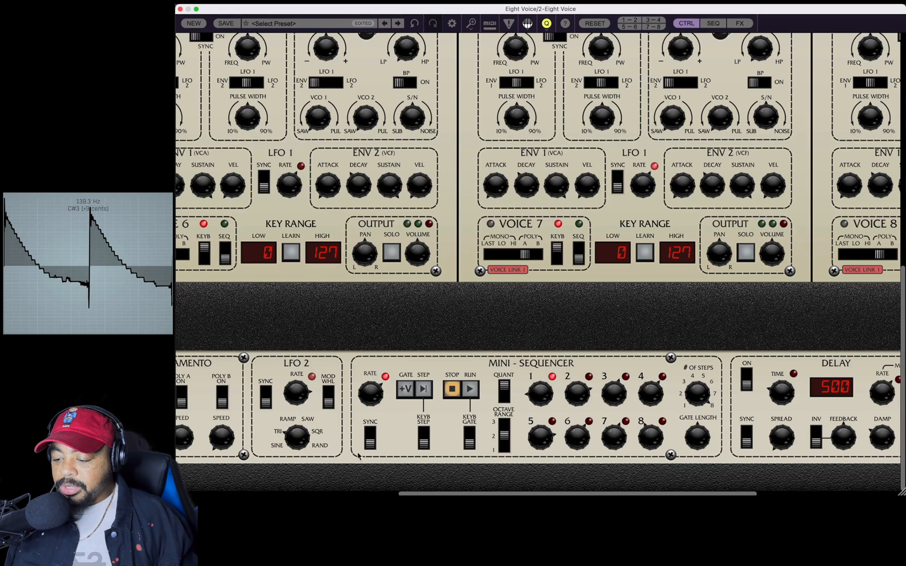
Try the mini-sequencer's sync switch and rate control.
click(371, 439)
drag(383, 394, 374, 446)
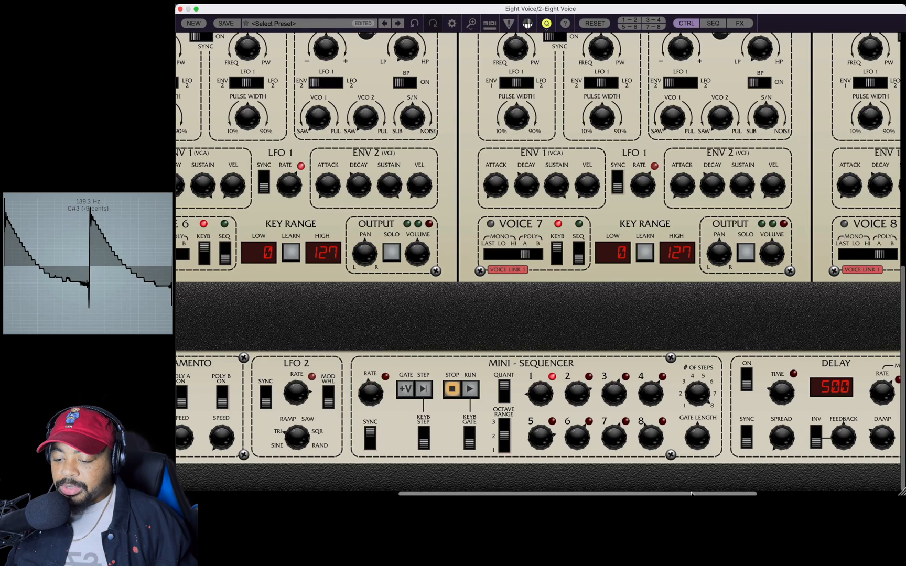
Remove every voice from Link Group 1 so each voice can be edited independently.
scroll(576, 477, left, 10)
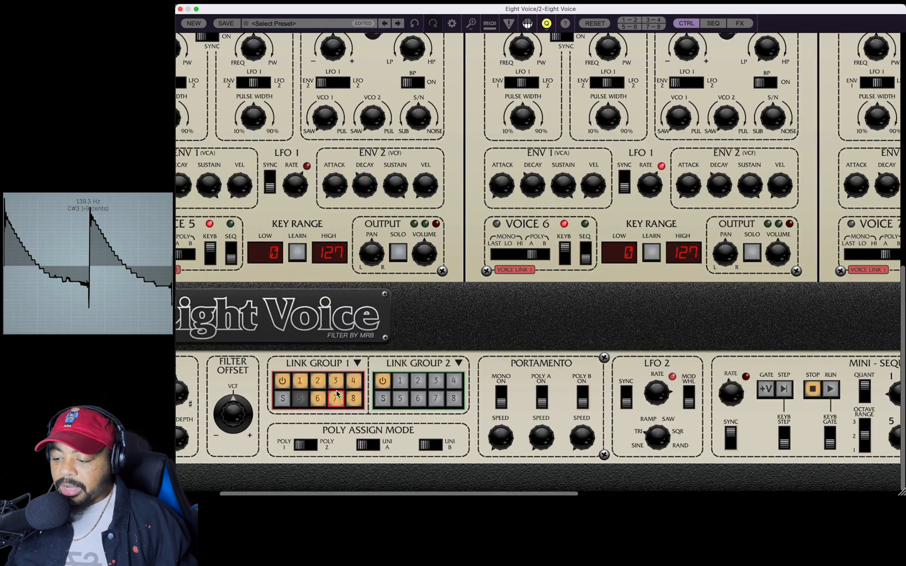
click(300, 381)
click(336, 381)
click(353, 381)
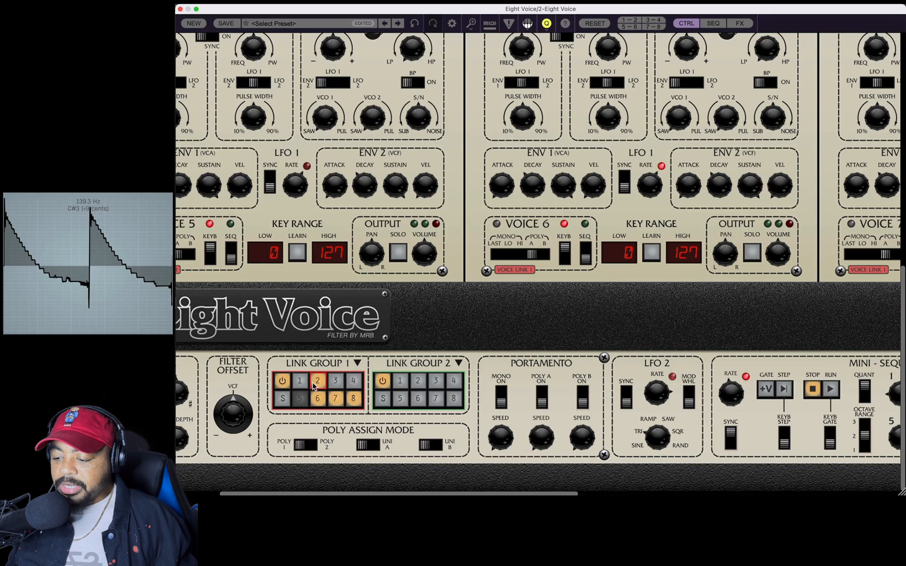
click(318, 380)
click(317, 398)
click(335, 398)
click(350, 399)
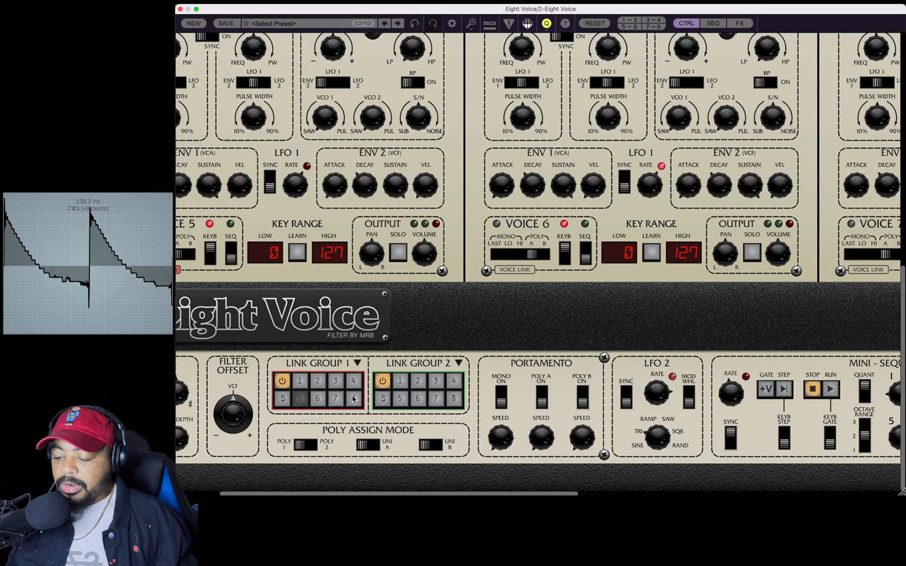
click(398, 401)
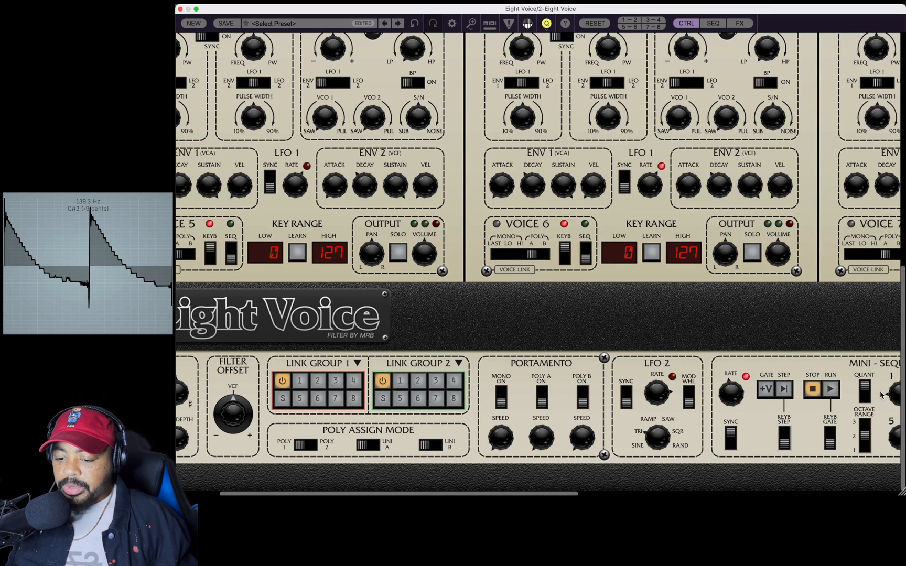
Switch Voice 1 from keyboard to sequencer control, and turn off keyboard control for Voices 5 and 6.
click(629, 20)
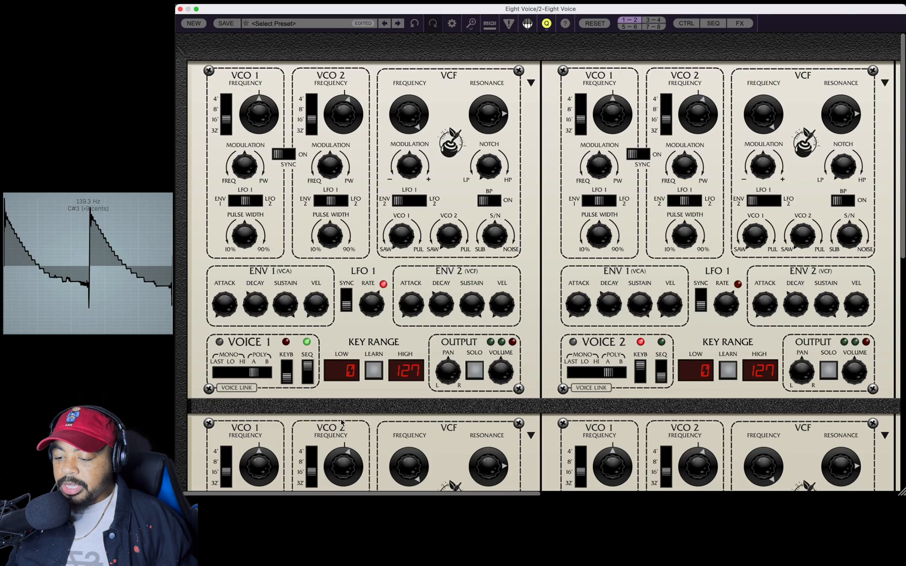
scroll(342, 422, down, 15)
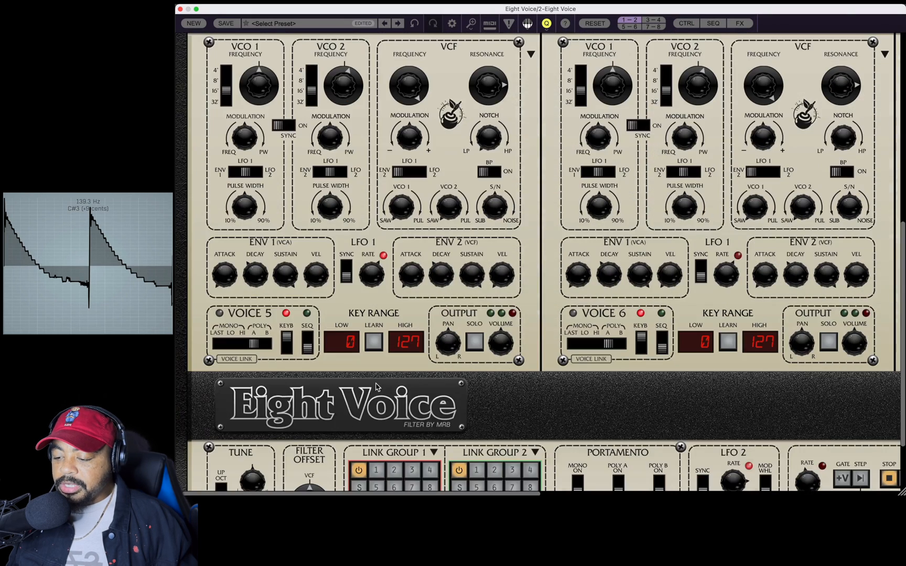
drag(287, 341, 275, 386)
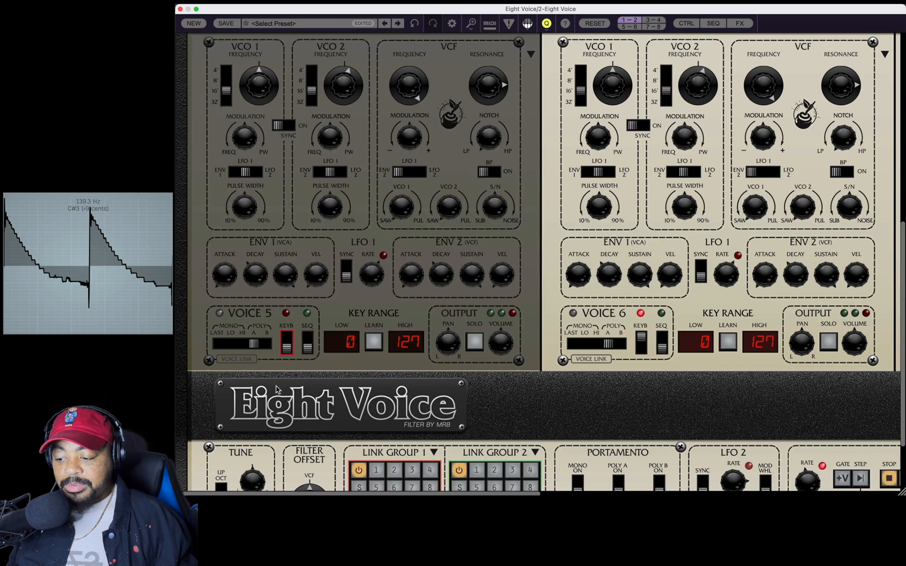
click(641, 341)
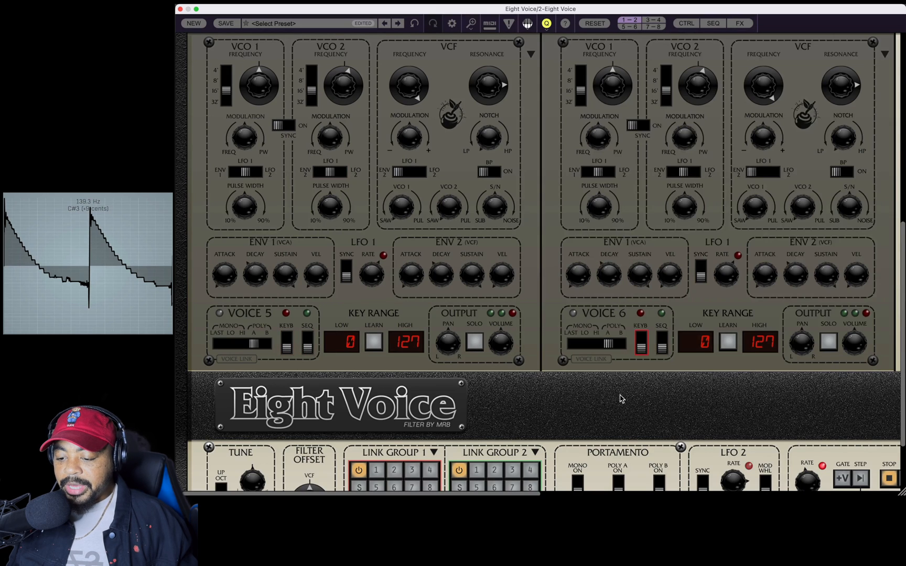
Turn off keyboard control for Voices 7 and 8.
click(654, 26)
drag(287, 405, 294, 463)
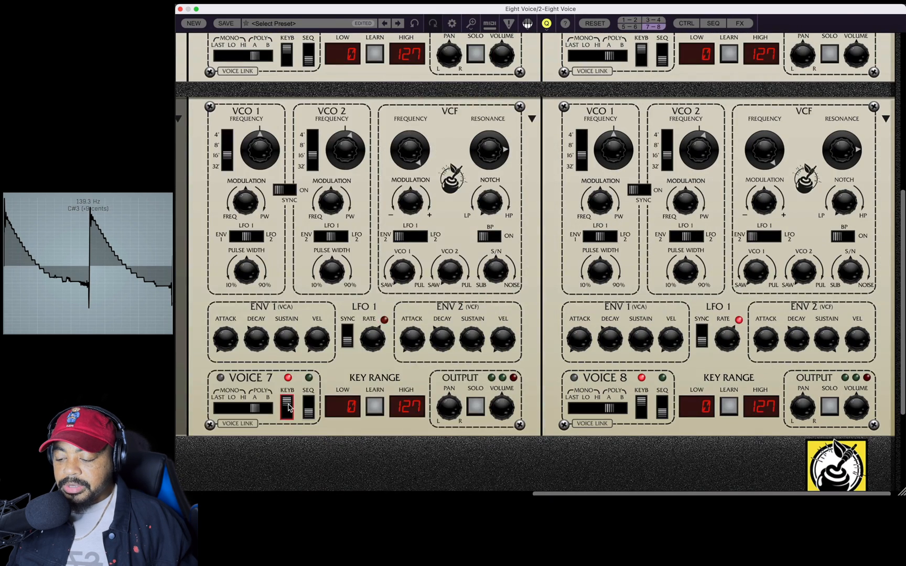
drag(641, 407, 613, 478)
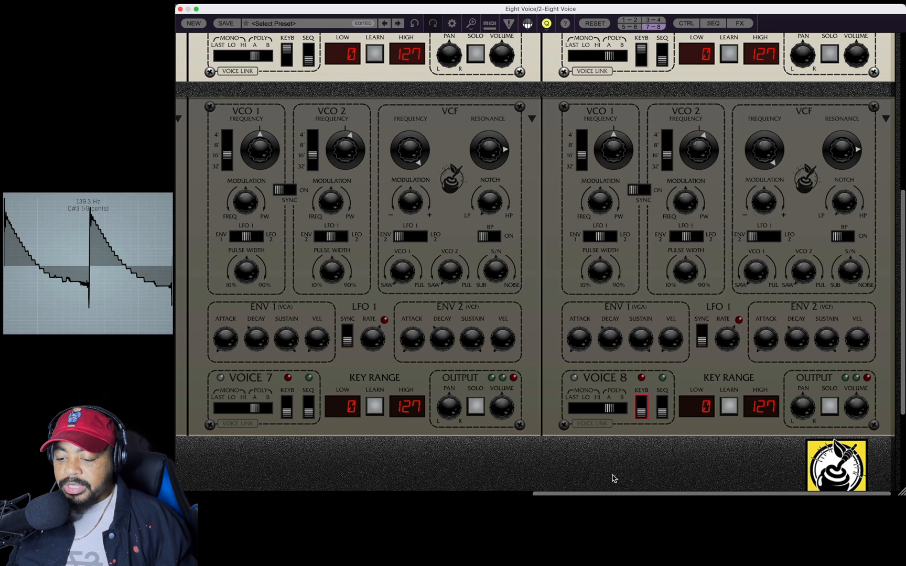
Turn off keyboard control for Voices 2, 3 and 4.
click(629, 20)
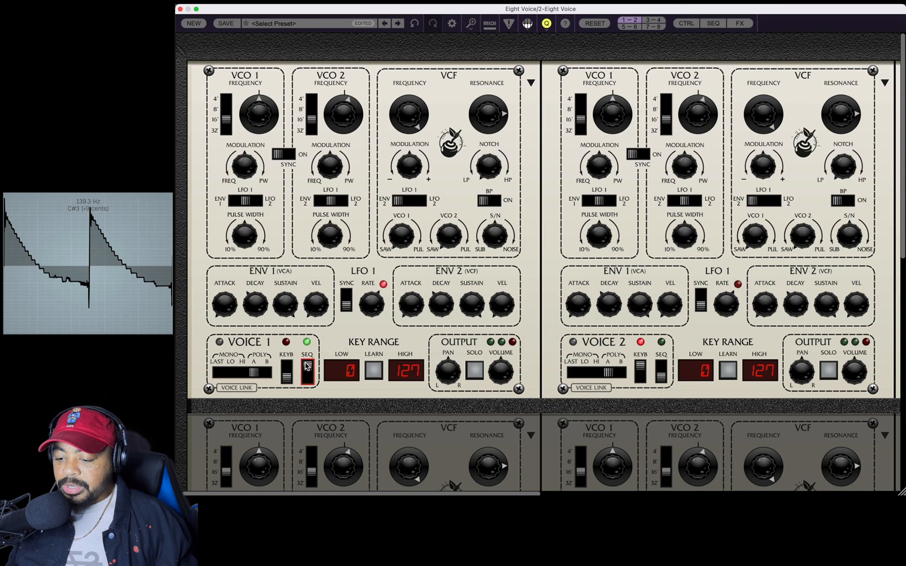
click(641, 370)
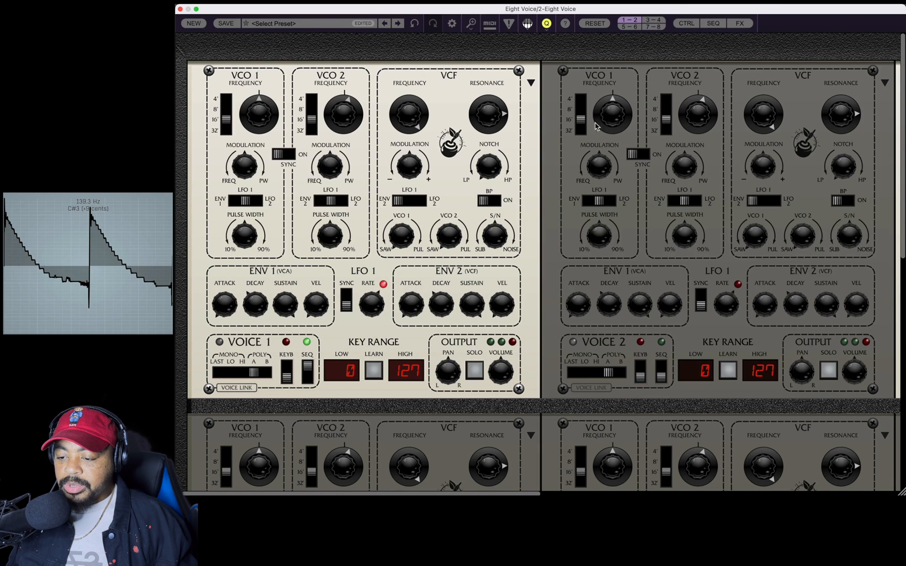
click(652, 21)
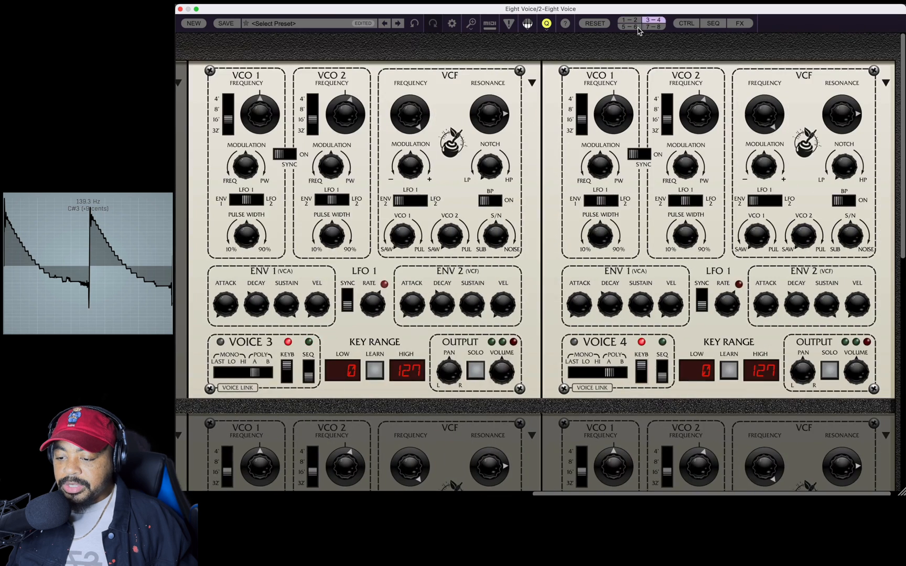
click(641, 373)
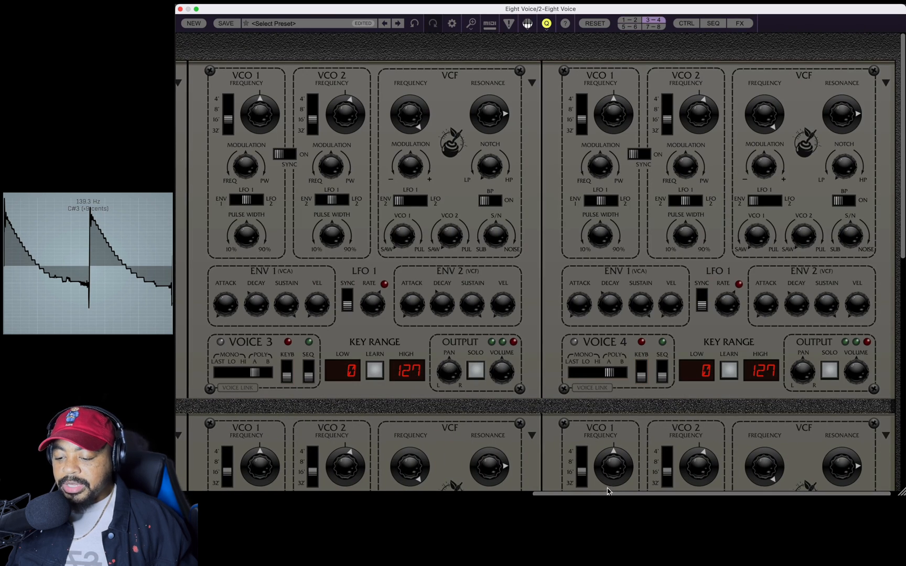
Turn keyboard control back on for Voice 1, alongside its sequencer control.
scroll(607, 491, left, 10)
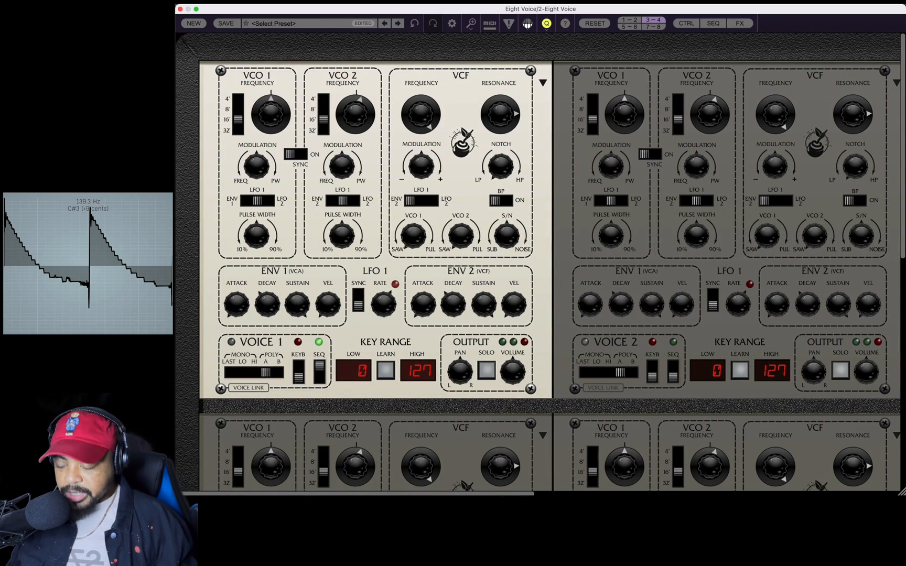
click(298, 371)
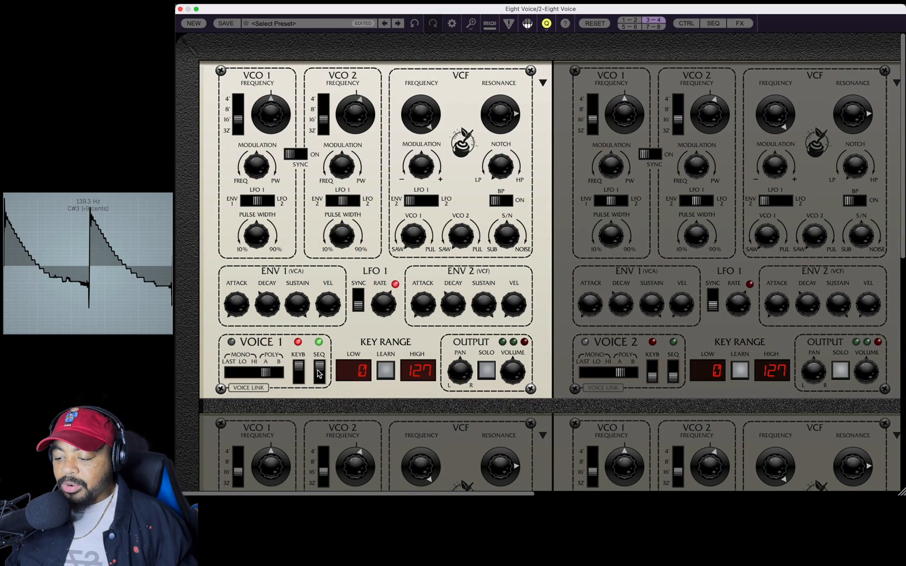
Turn off sequencer control for Voice 1 and bring its VCO 2 detune to 0.00 semitones.
click(318, 374)
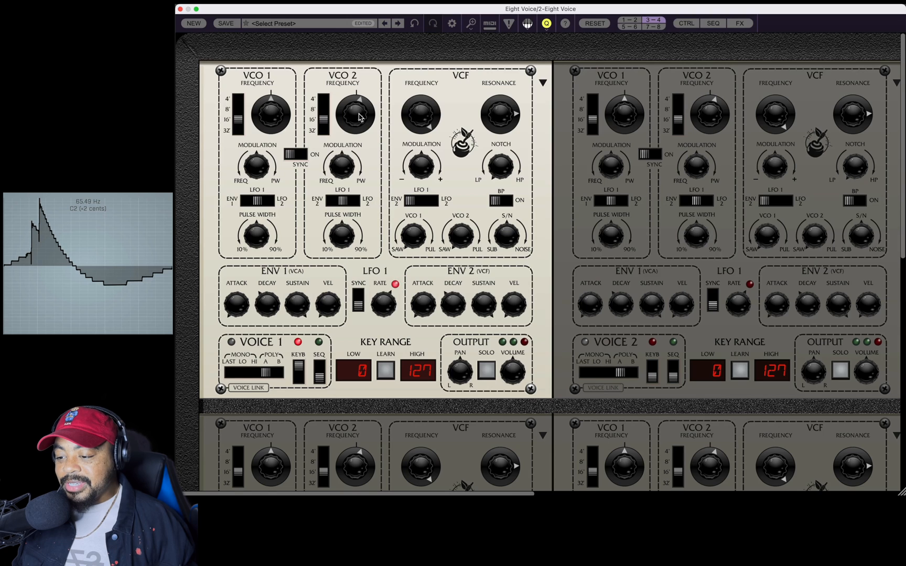
drag(361, 118, 360, 116)
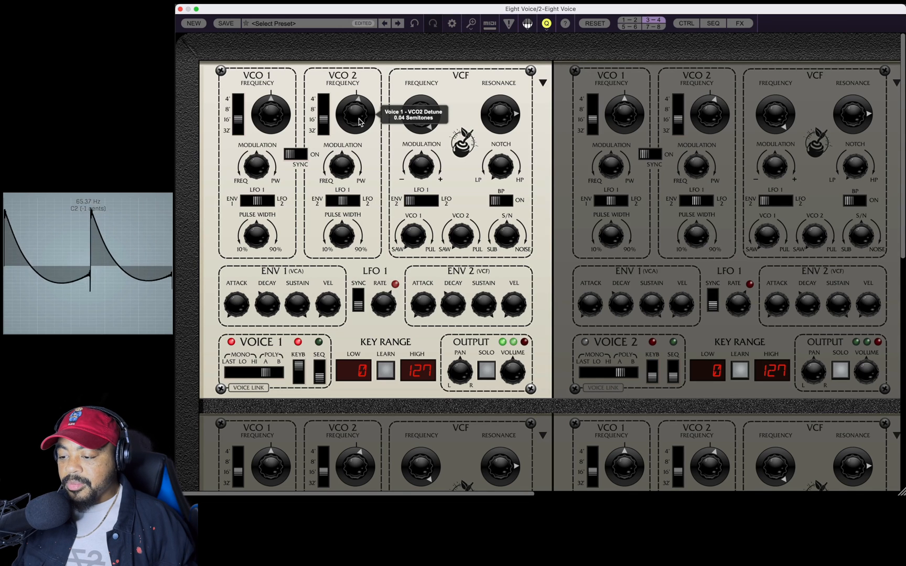
mouse_move(359, 121)
mouse_down()
mouse_move(362, 108)
mouse_move(363, 119)
mouse_up()
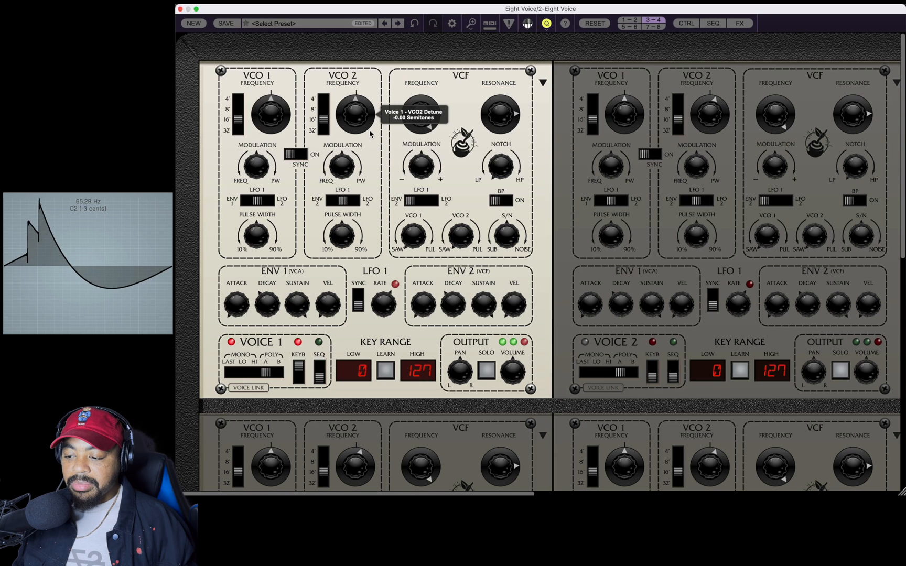
drag(370, 131, 373, 131)
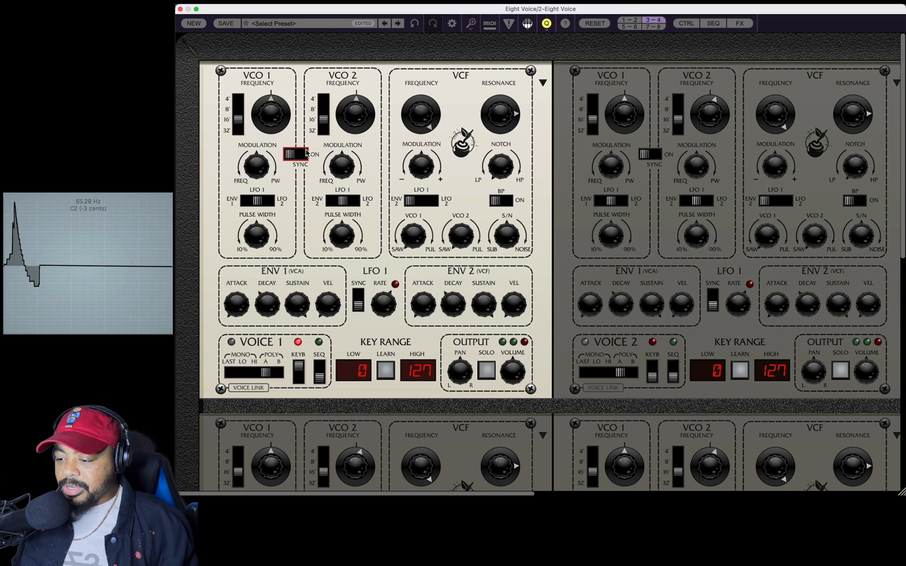
Turn on oscillator sync for Voice 1, then sweep VCO 2's detune up and down and return it to centre.
click(304, 155)
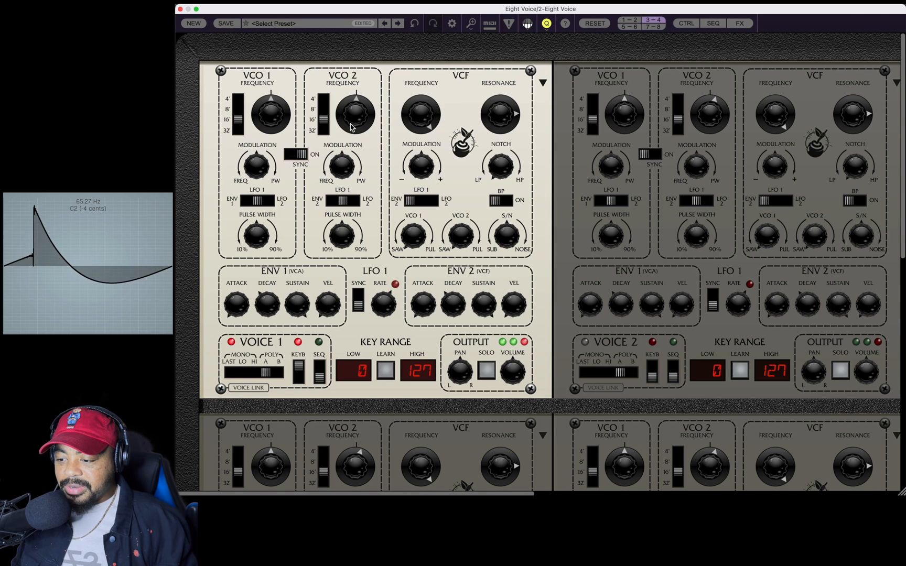
drag(350, 127, 350, 126)
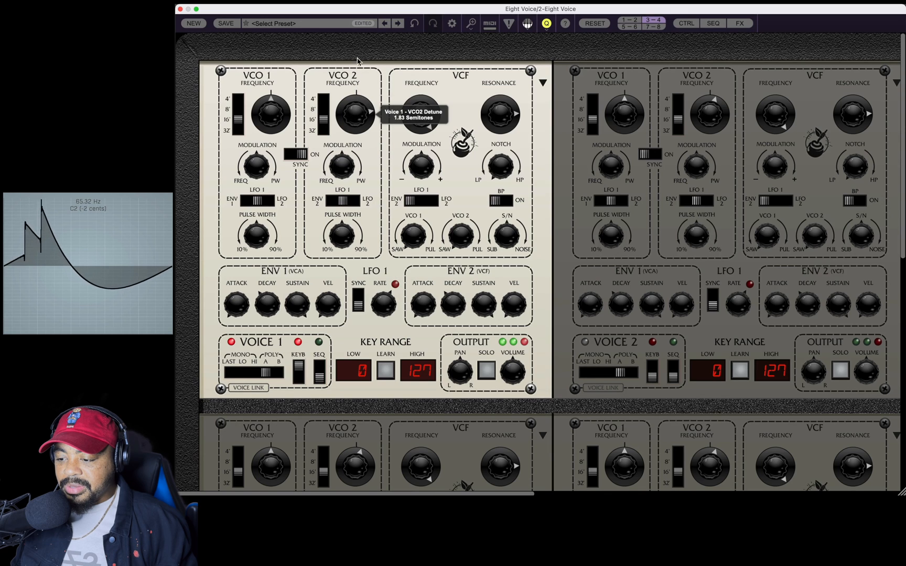
drag(358, 17, 358, 3)
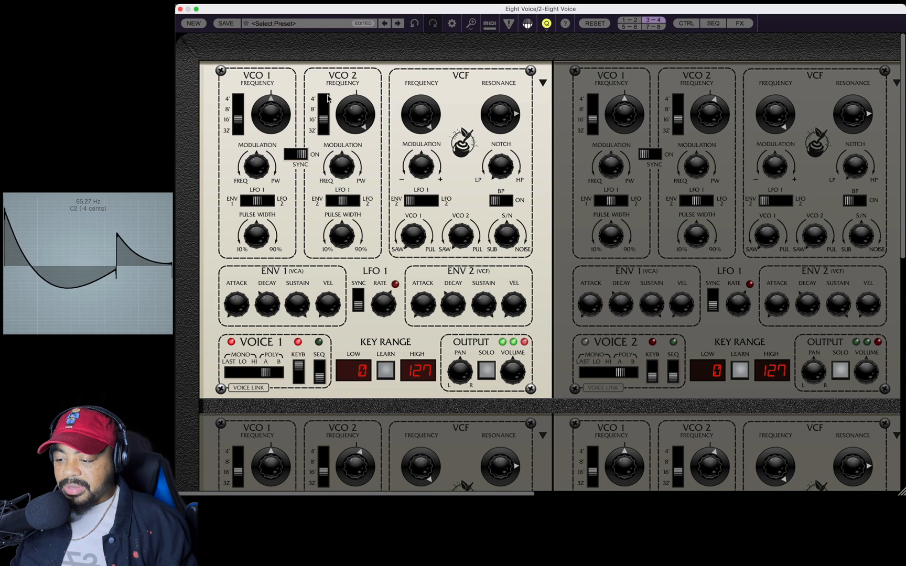
drag(353, 114, 359, 279)
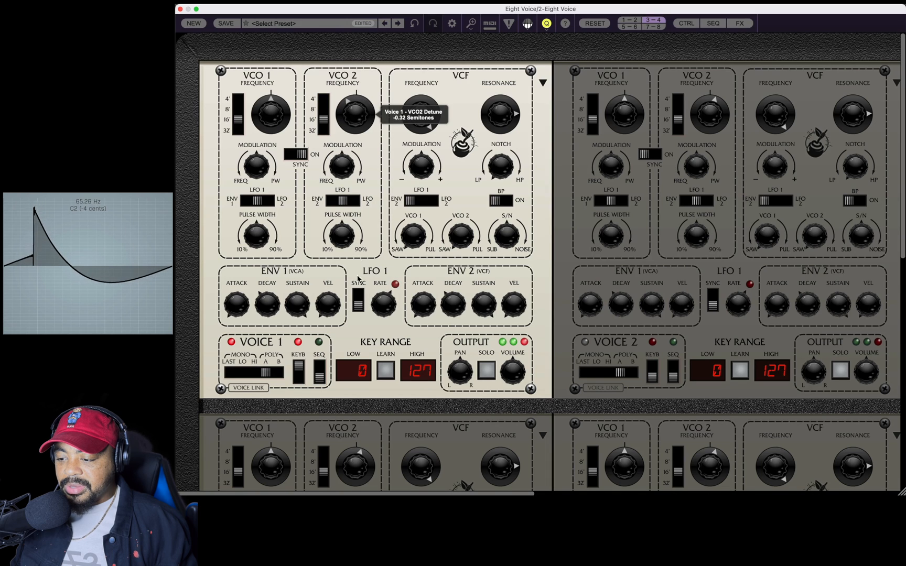
drag(371, 224, 372, 71)
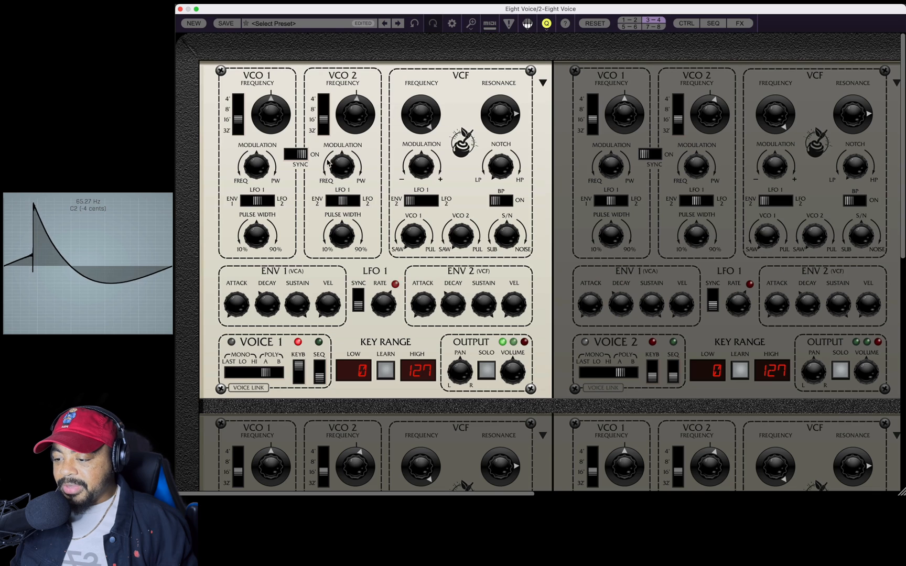
Raise Voice 1's VCO 2 range to 8' and then 4', sweeping its detune between 7.01 and -7.01 semitones.
click(323, 110)
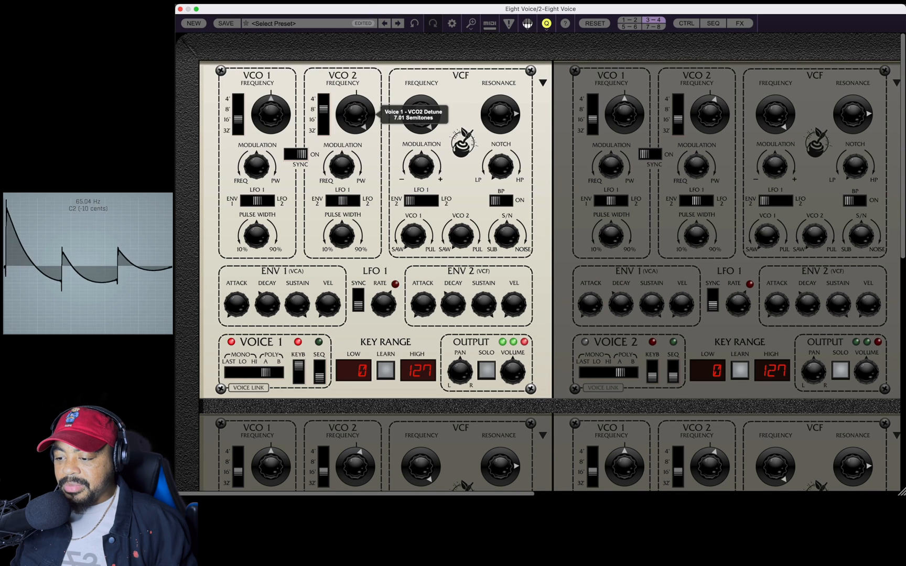
drag(381, 148, 386, 339)
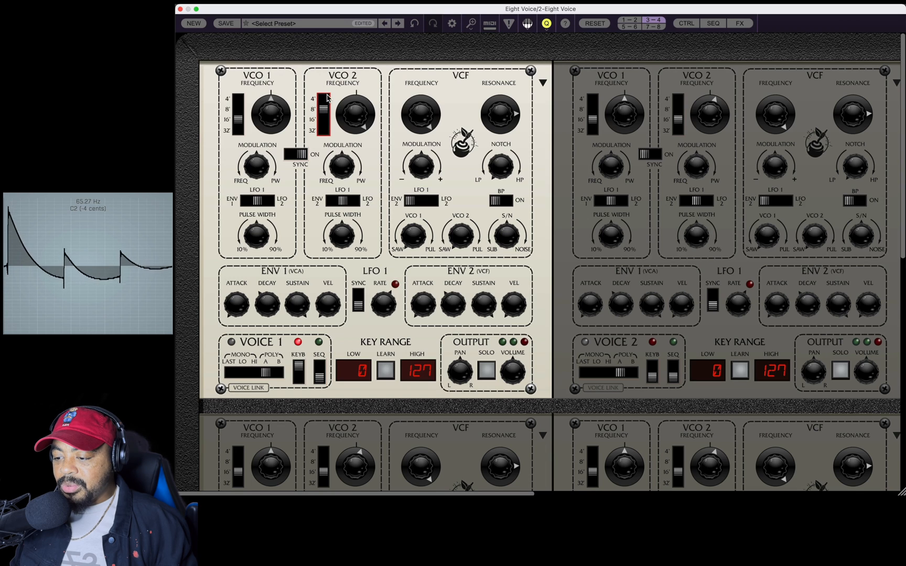
click(326, 97)
drag(348, 116, 349, 429)
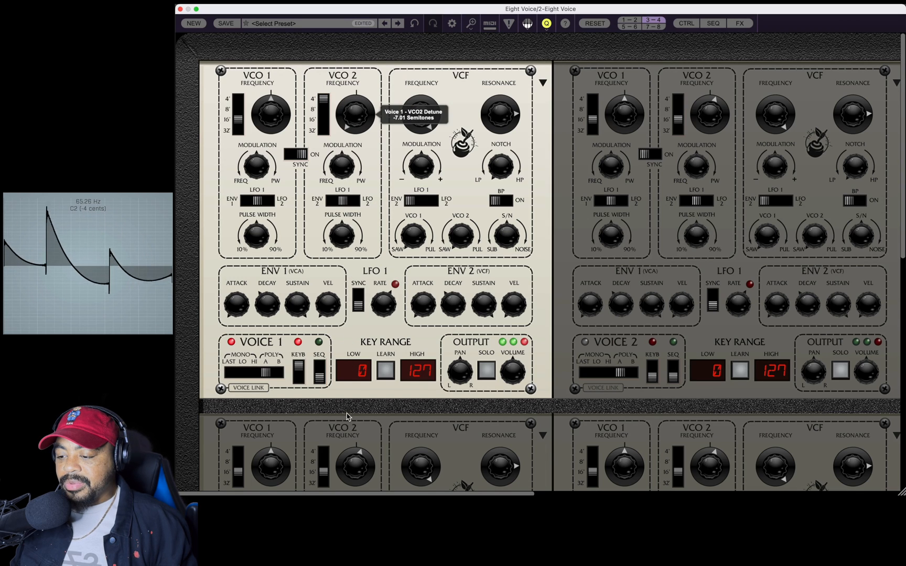
drag(346, 371, 339, 241)
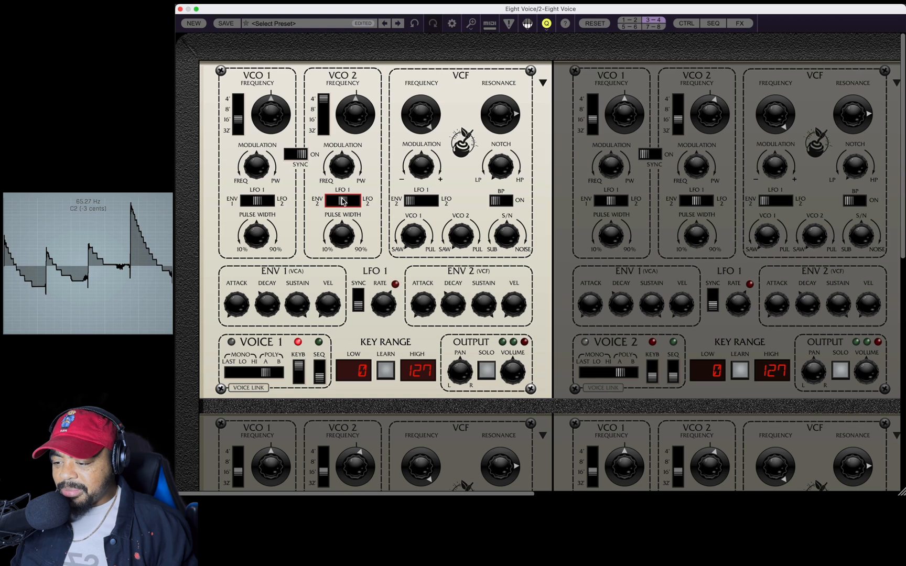
Apply frequency modulation to Voice 1's VCO 2, turn on LFO 1 sync and adjust the LFO rate.
drag(341, 190, 346, 228)
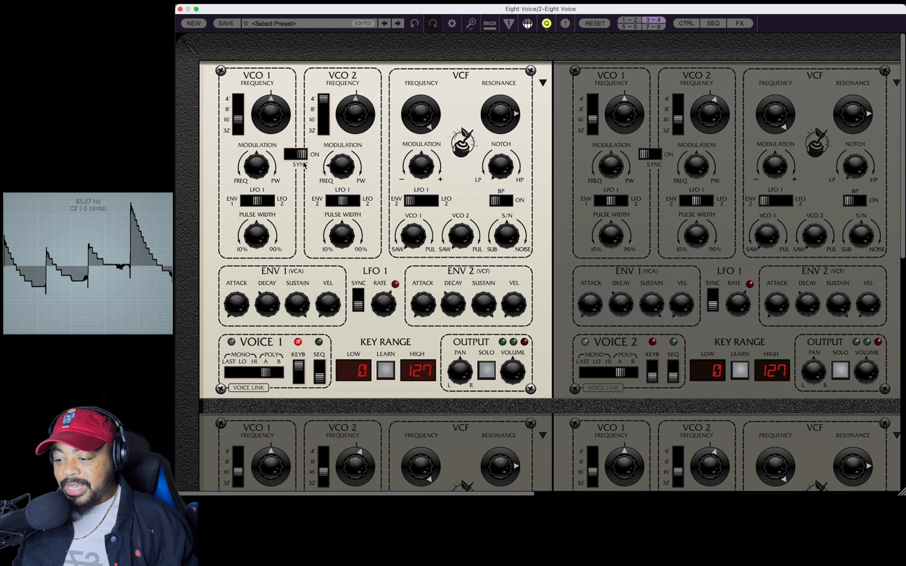
mouse_move(353, 131)
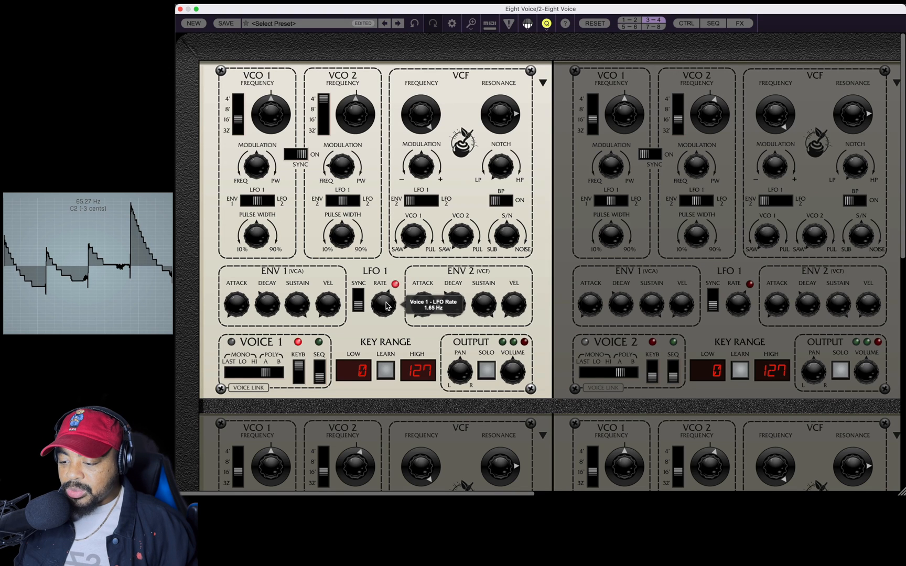
click(360, 297)
drag(376, 308, 379, 358)
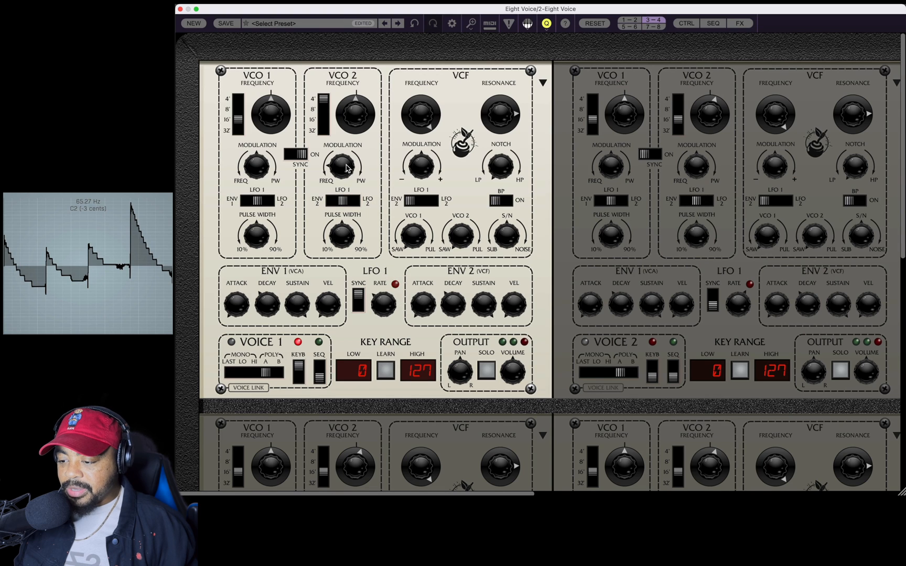
Set Voice 1's VCO 2 modulation amount to -100% toward frequency and raise the oscillator's detune.
mouse_move(346, 168)
drag(348, 174, 356, 222)
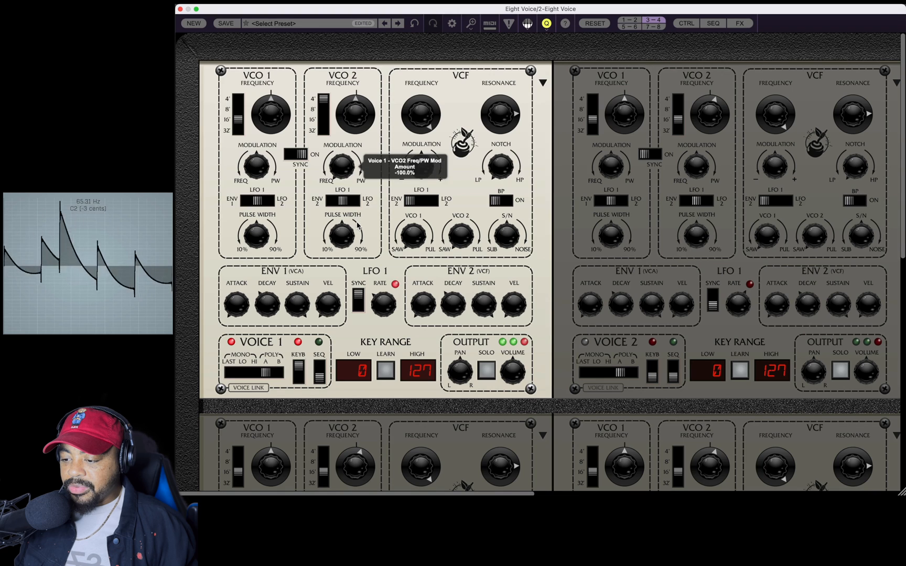
drag(349, 122, 374, 39)
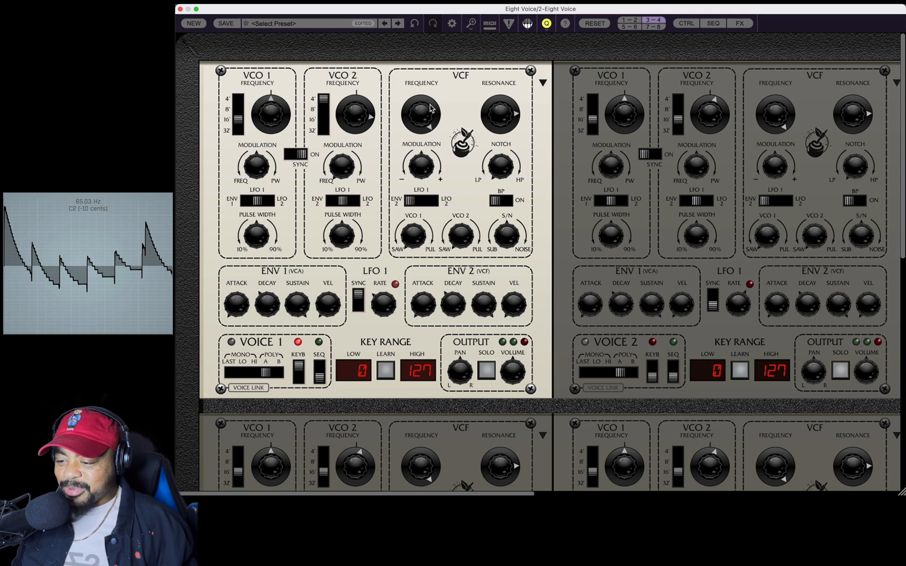
Switch Voice 1's filter modulation source to LFO 1 with a positive modulation amount, and lower the filter resonance.
drag(429, 109, 456, 151)
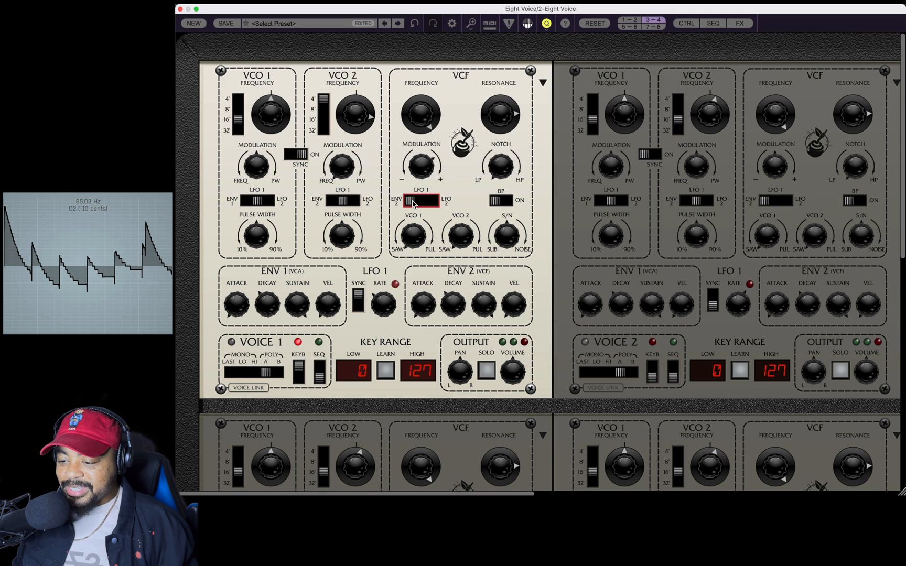
drag(412, 202, 426, 204)
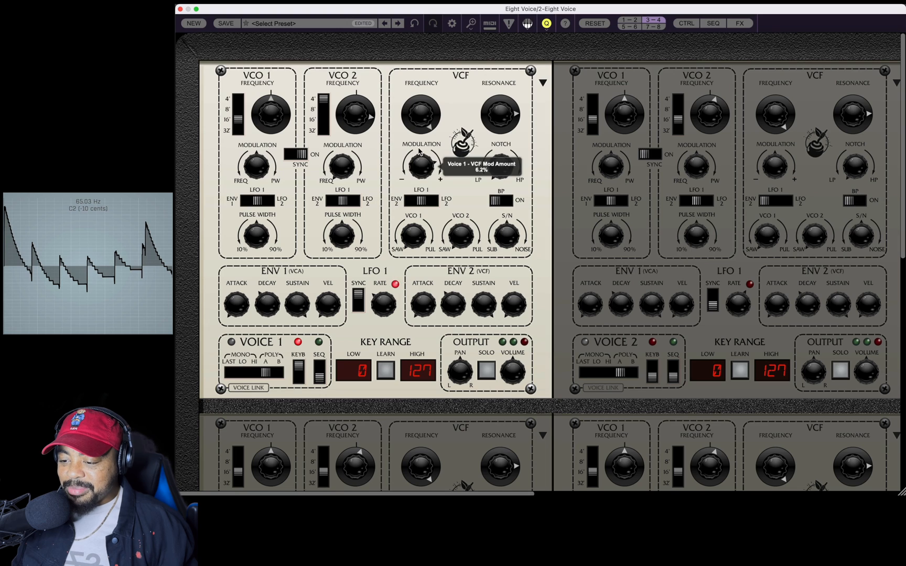
drag(514, 111, 493, 185)
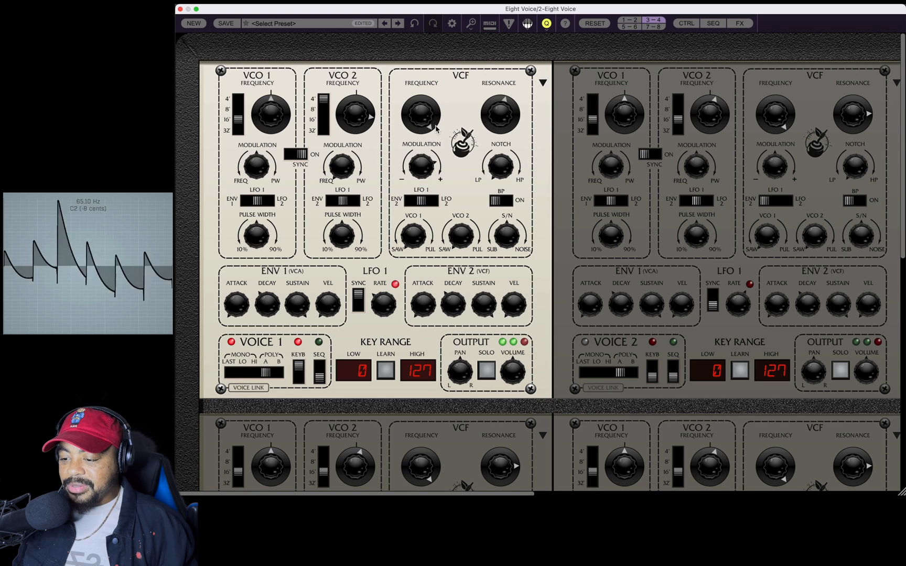
Sweep Voice 1's filter cutoff and settle it near the middle of its range, with the resonance raised again.
drag(429, 120, 447, 255)
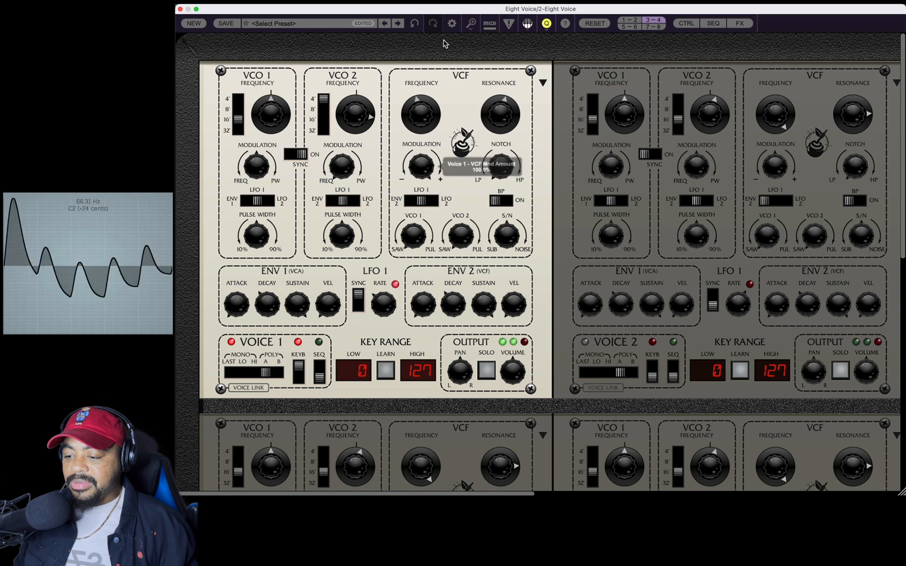
drag(427, 118, 418, 59)
drag(493, 116, 489, 22)
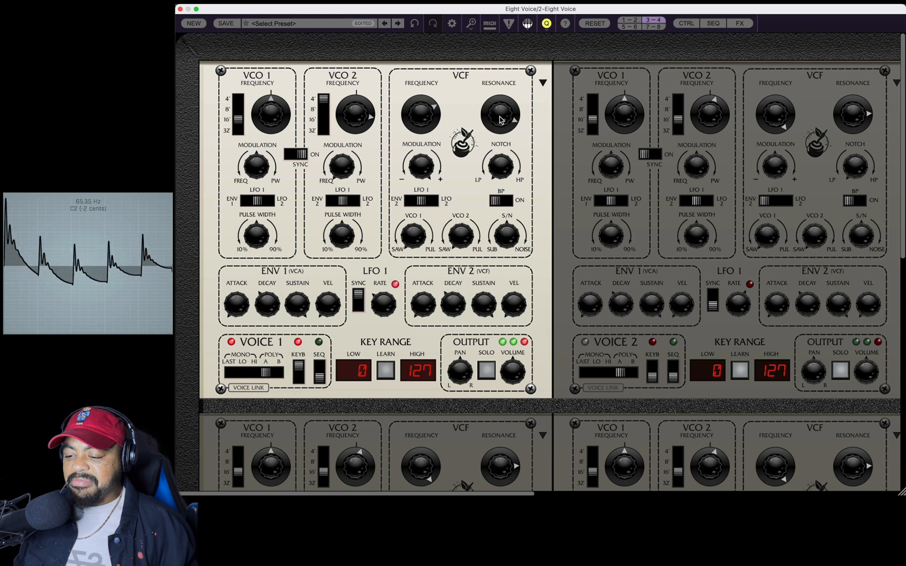
mouse_move(422, 115)
mouse_down()
mouse_move(421, 216)
mouse_move(419, 110)
mouse_move(410, 104)
mouse_up()
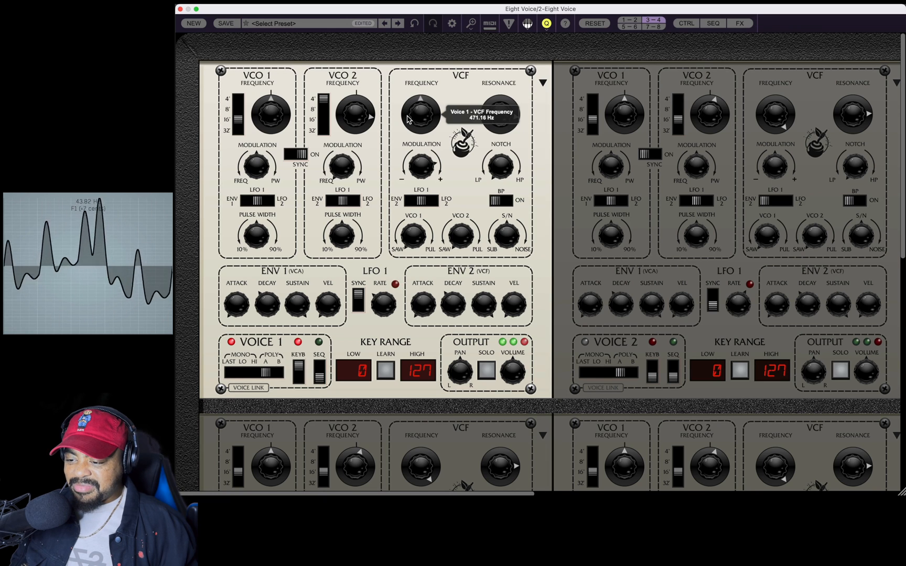
drag(409, 87, 415, 124)
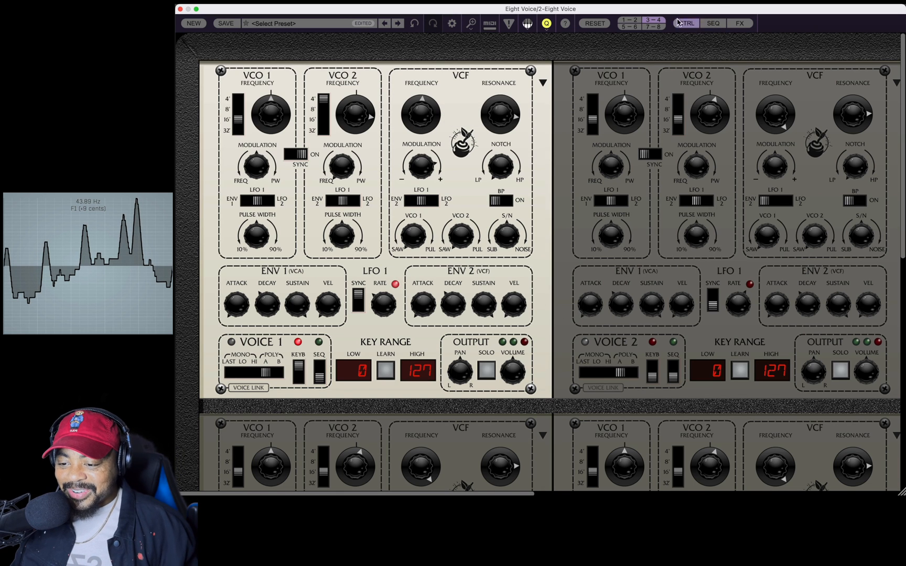
Advance the mini-sequencer manually by a couple of steps, start it running and turn on its keyboard gate.
click(687, 23)
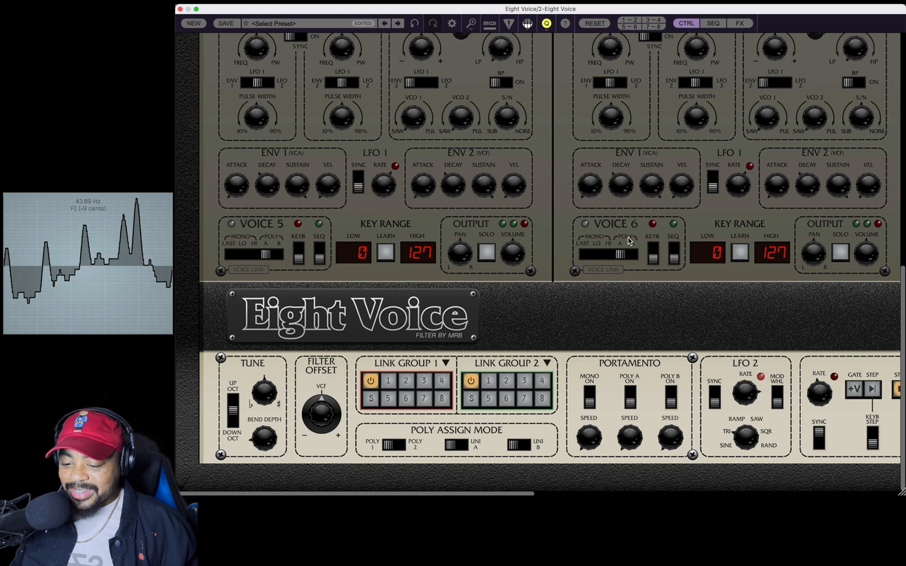
scroll(683, 489, right, 10)
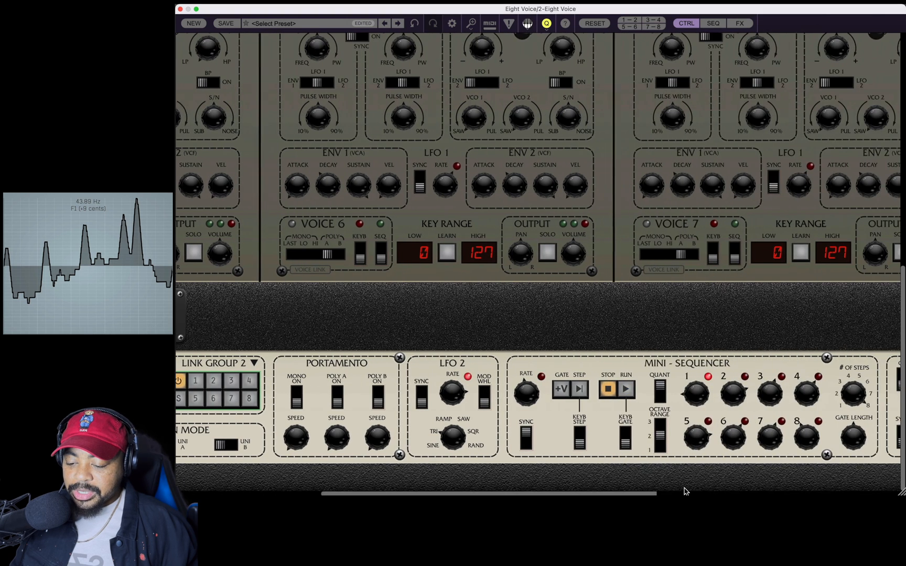
click(568, 389)
click(568, 389)
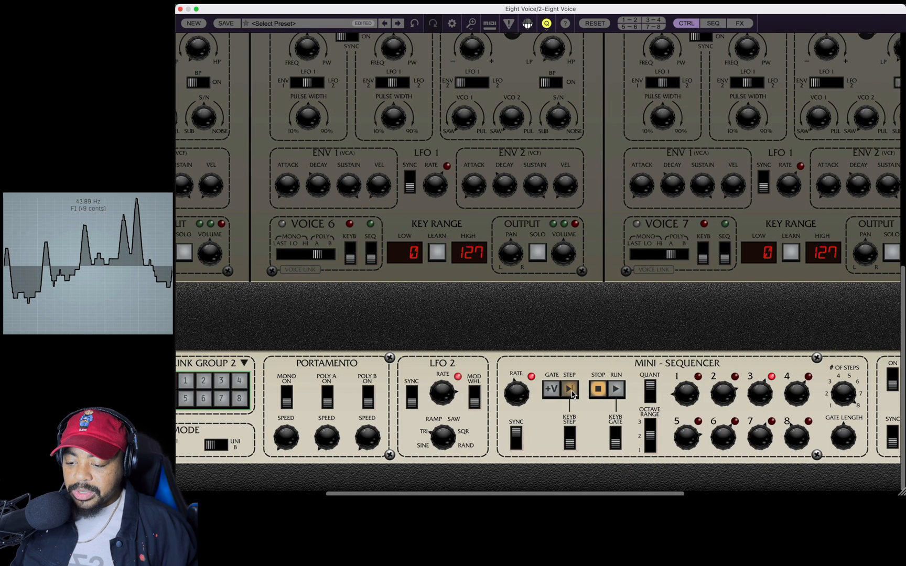
click(616, 389)
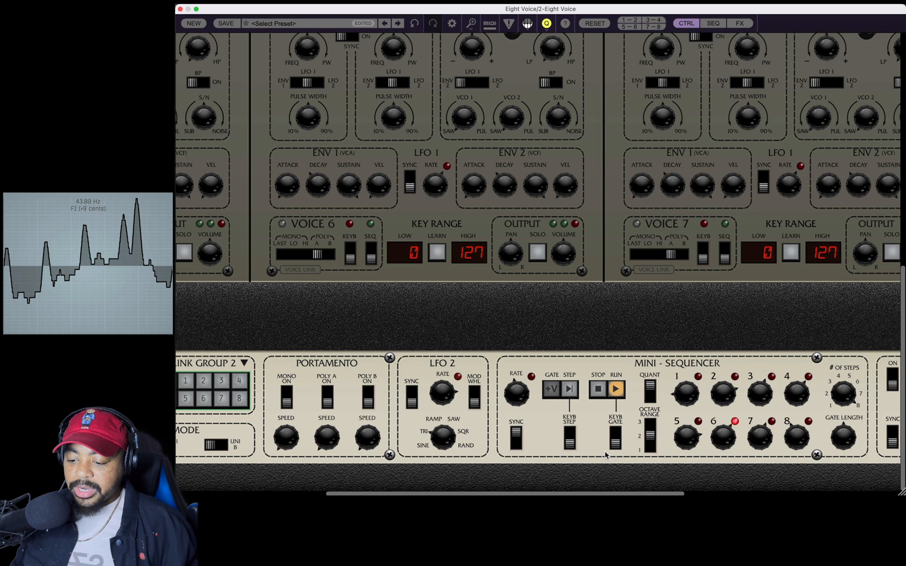
click(616, 440)
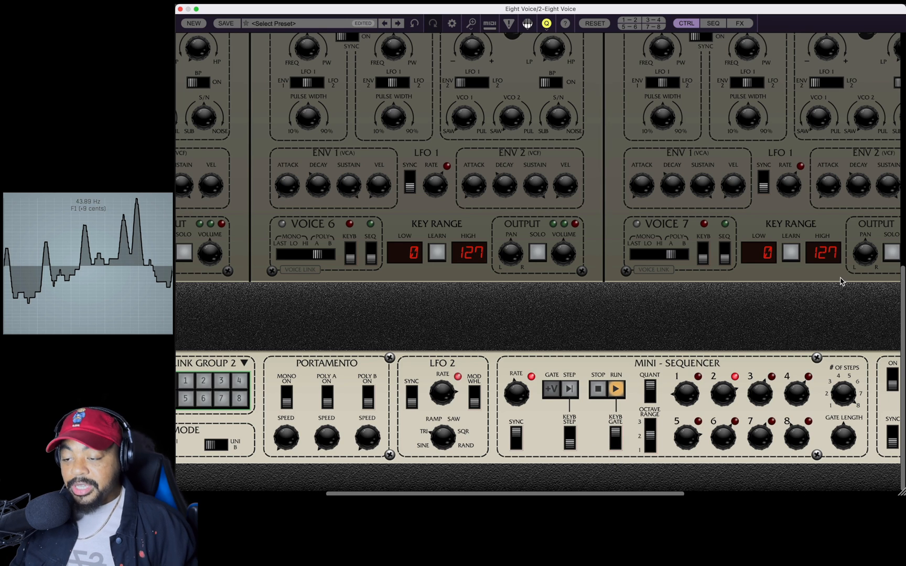
Turn on sequencer control for Voice 1 and lower the pitch of step 2 in the mini-sequencer.
click(629, 19)
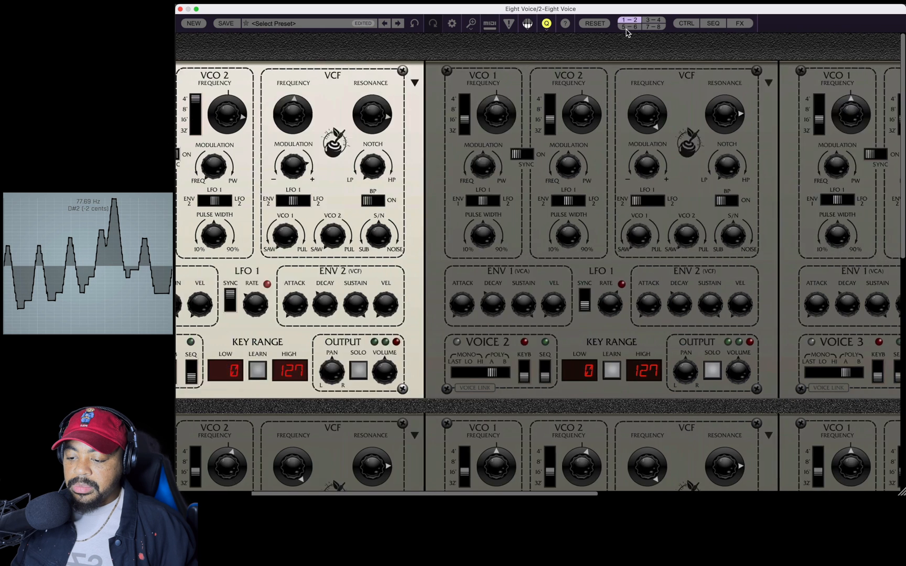
click(308, 370)
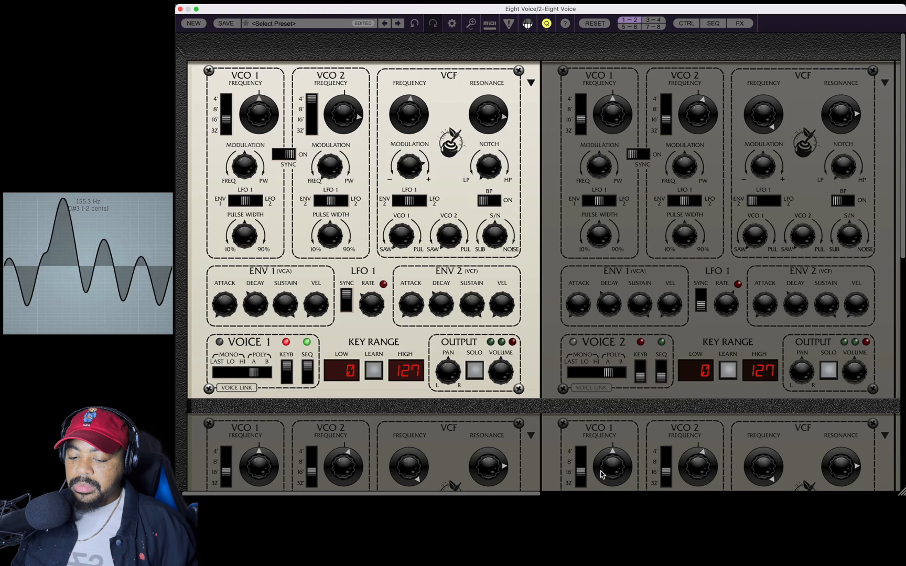
scroll(638, 481, down, 10)
scroll(638, 481, right, 3)
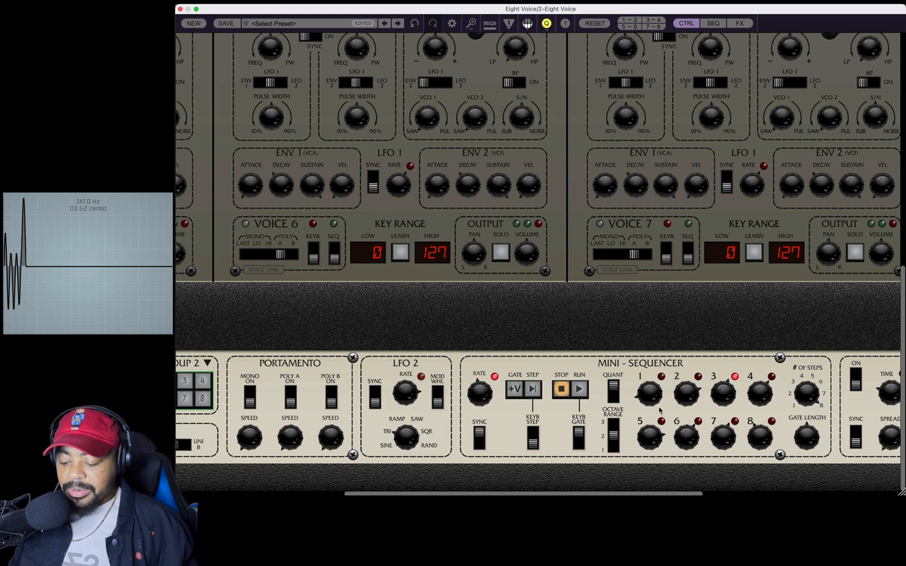
drag(682, 398, 689, 476)
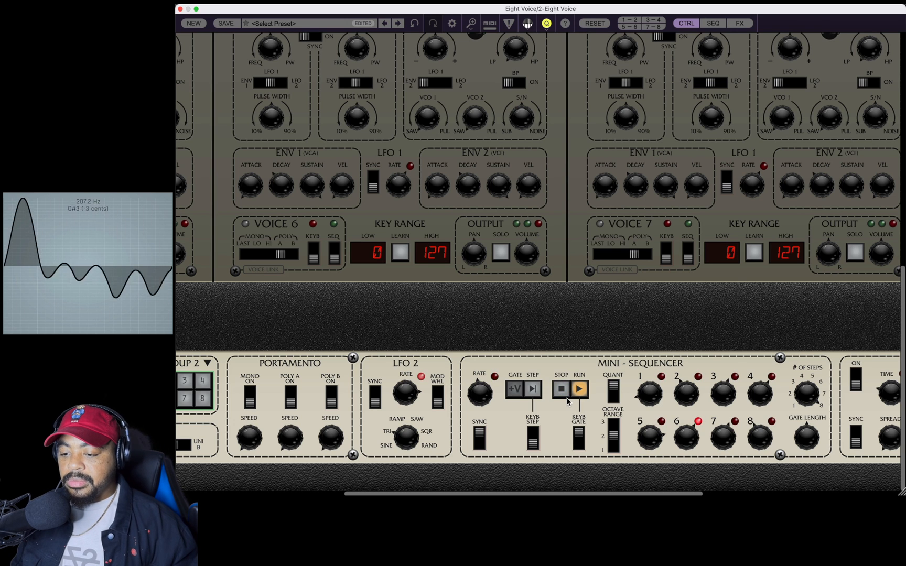
scroll(273, 303, up, 10)
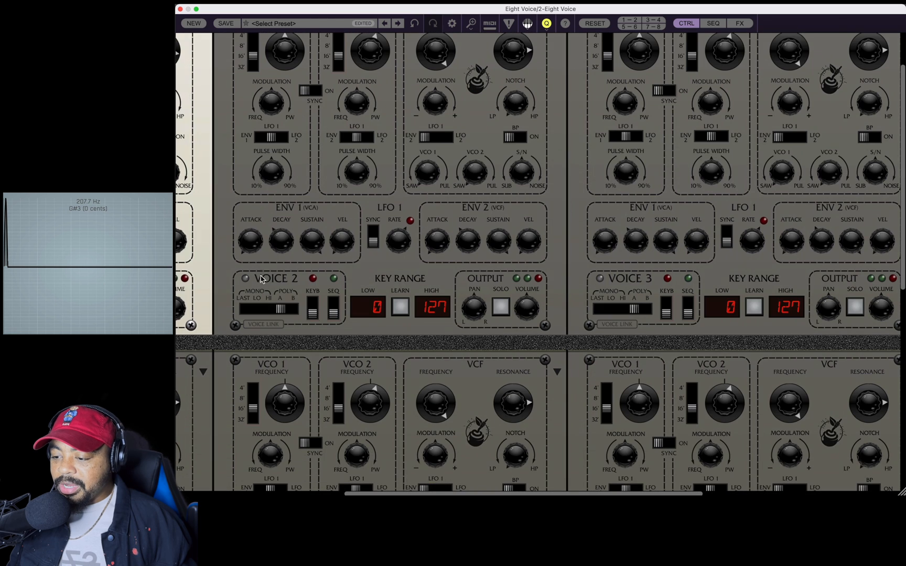
Raise Voice 1's filter cutoff, ease off its filter modulation slightly and turn down its output volume.
click(629, 20)
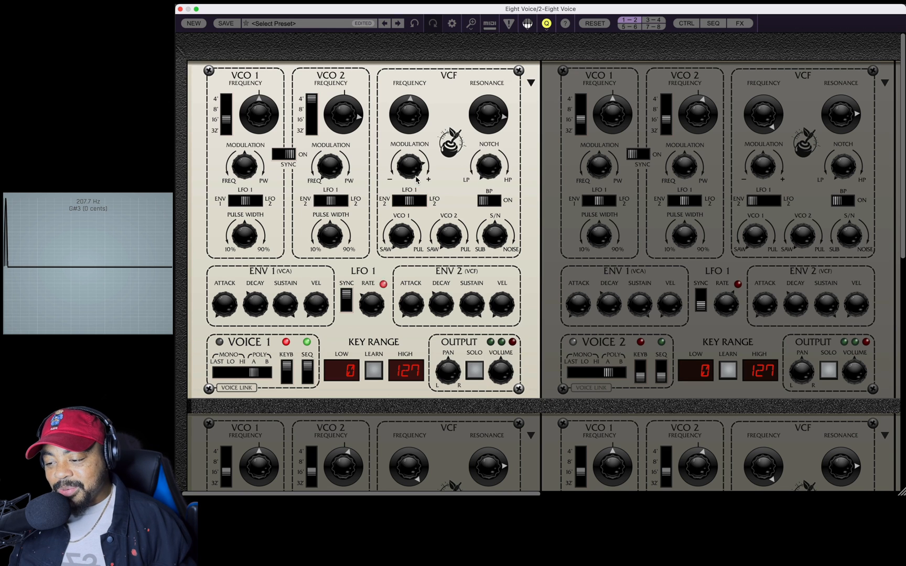
drag(409, 113, 409, 97)
drag(409, 165, 409, 183)
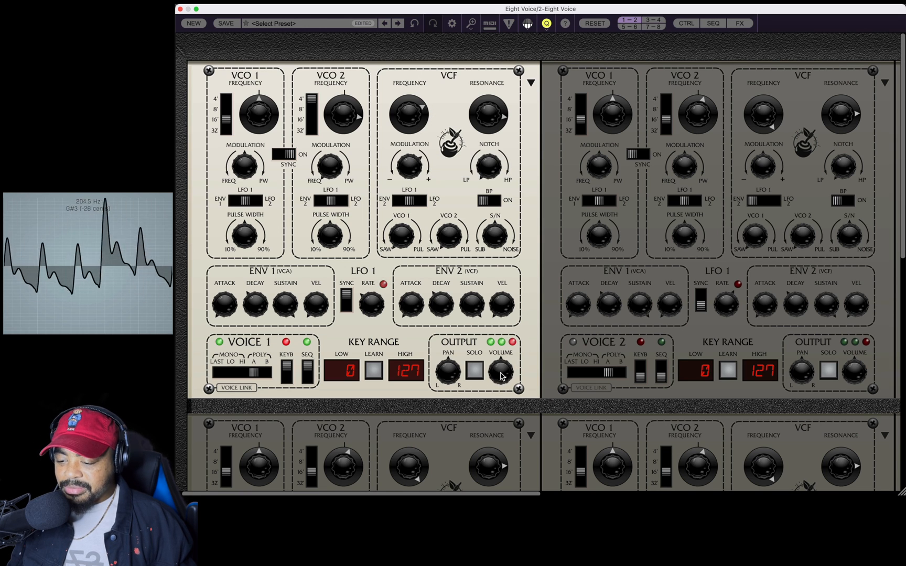
drag(501, 375, 499, 433)
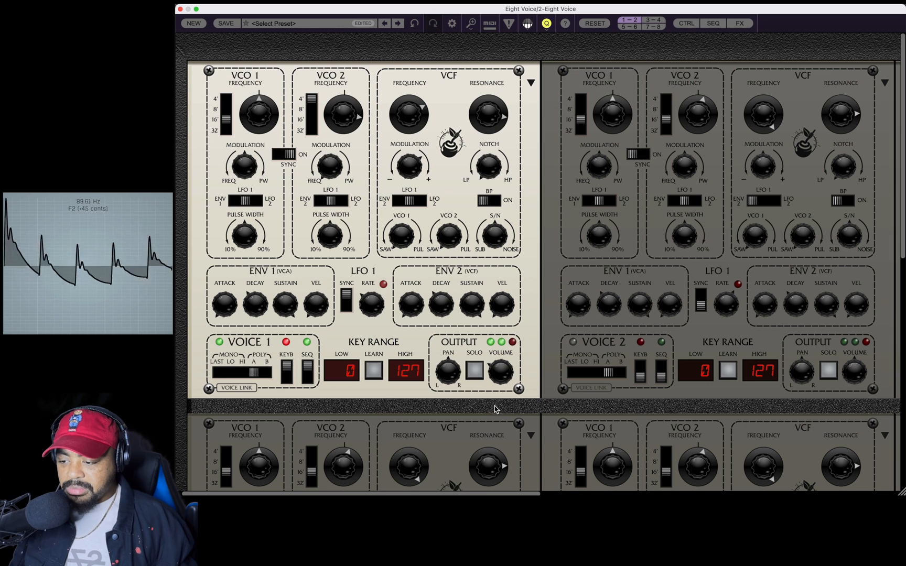
Tune Voice 1's VCO 2 lower and reduce its filter resonance, settling the filter cutoff near the middle of its range.
drag(350, 115, 349, 134)
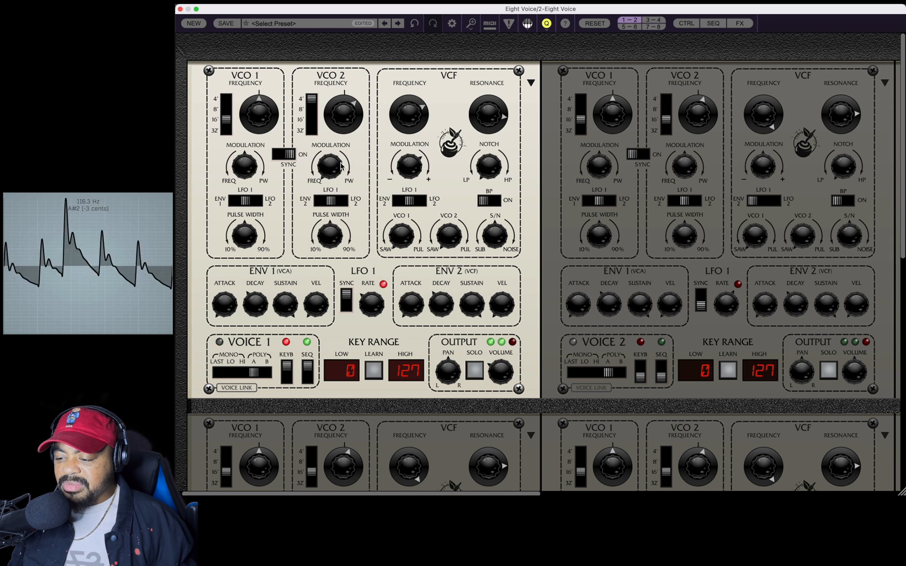
mouse_move(323, 170)
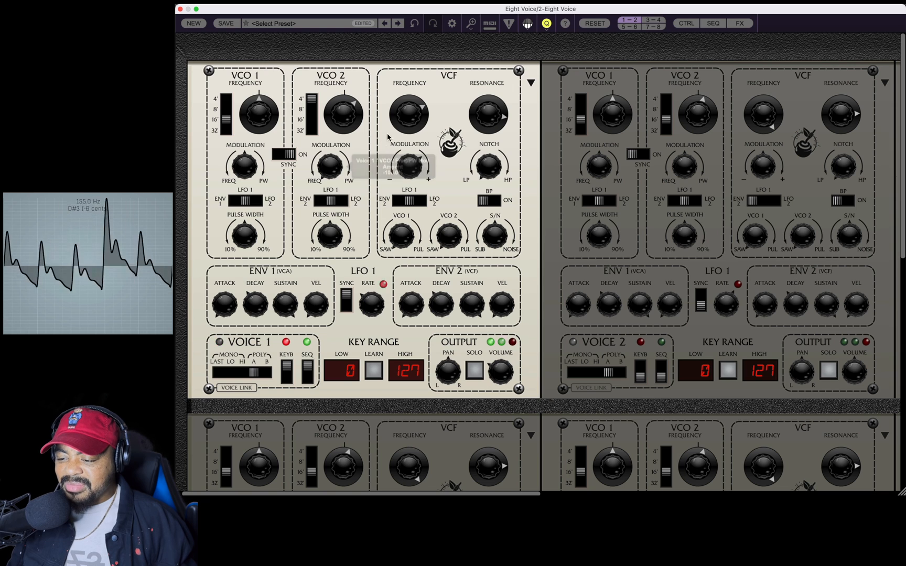
drag(420, 121, 412, 139)
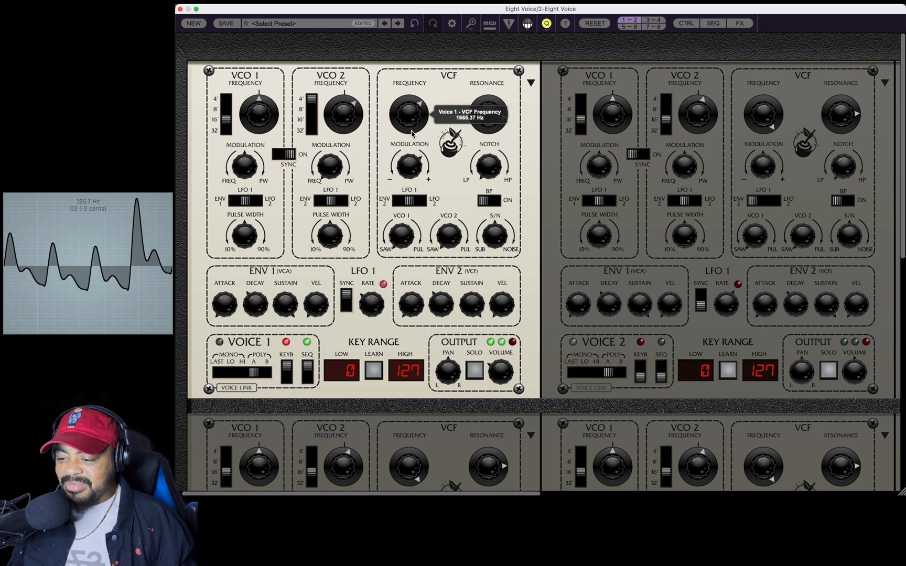
drag(498, 115, 488, 172)
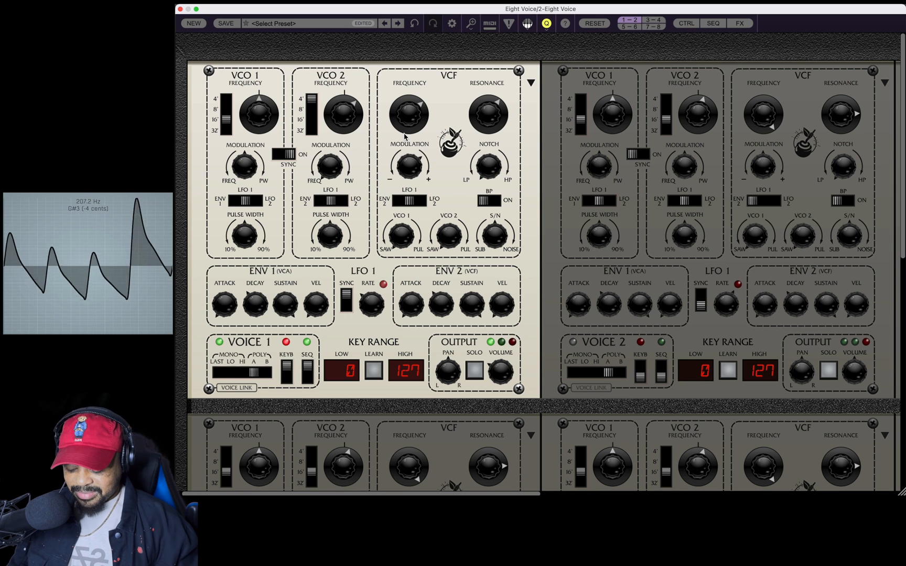
mouse_move(404, 134)
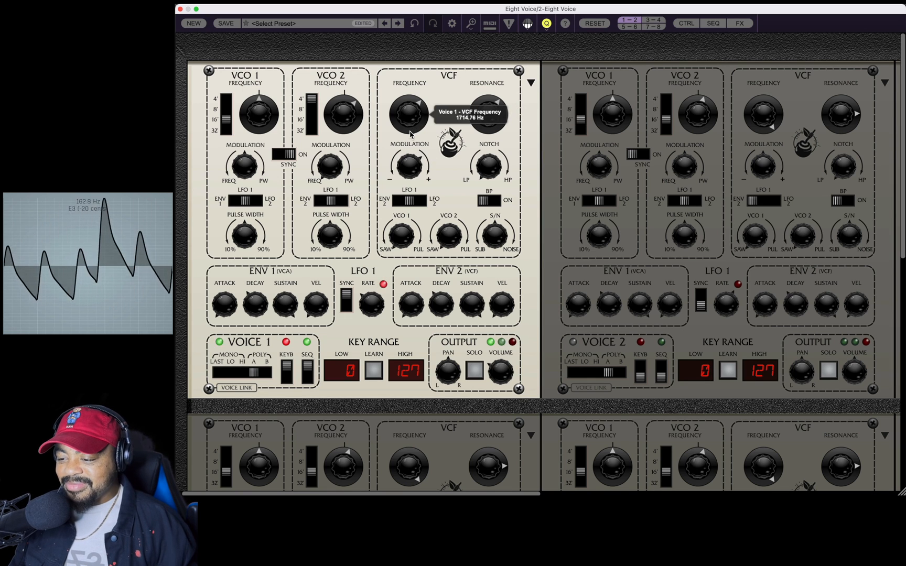
mouse_move(411, 134)
mouse_down()
mouse_move(408, 20)
mouse_move(415, 169)
mouse_move(406, 145)
mouse_up()
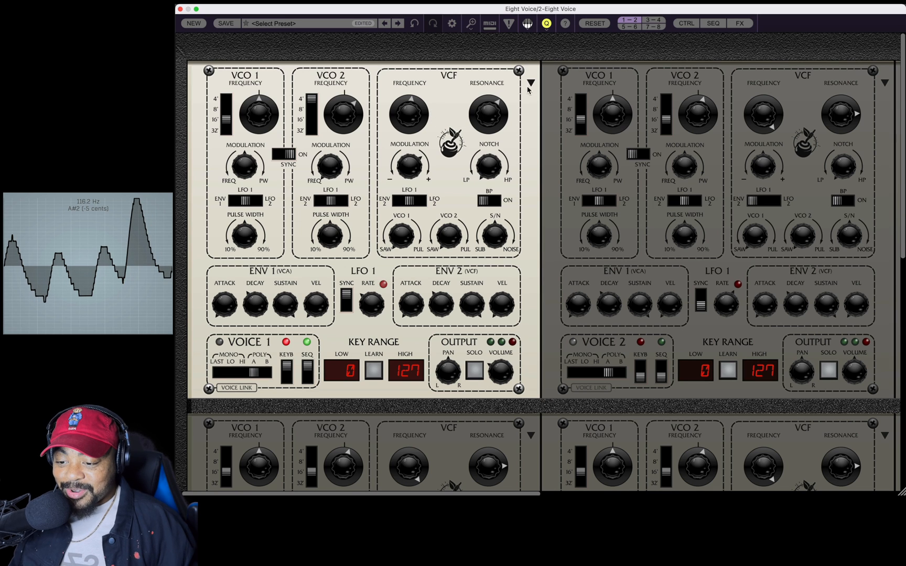
Turn on sequencer and keyboard control for Voice 2, and turn Voice 1's output volume down.
click(661, 367)
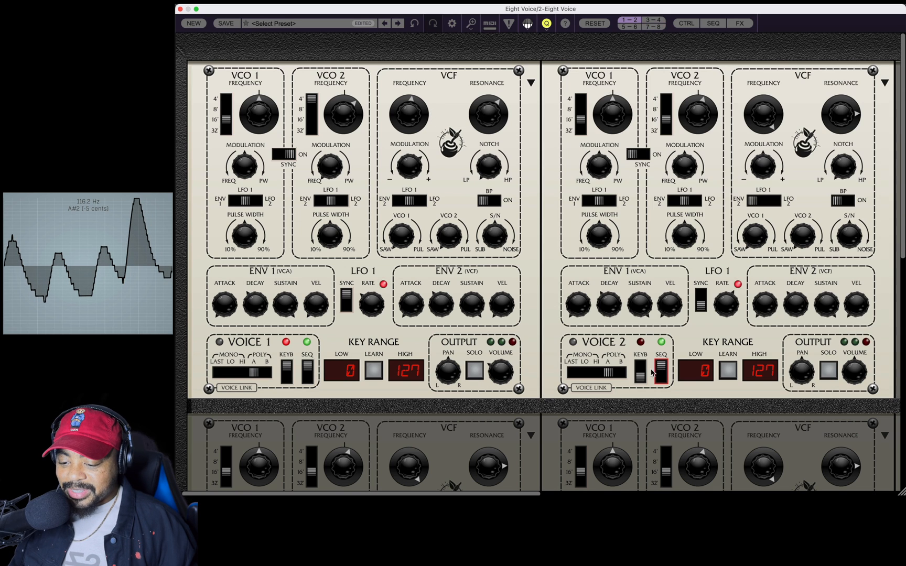
click(640, 367)
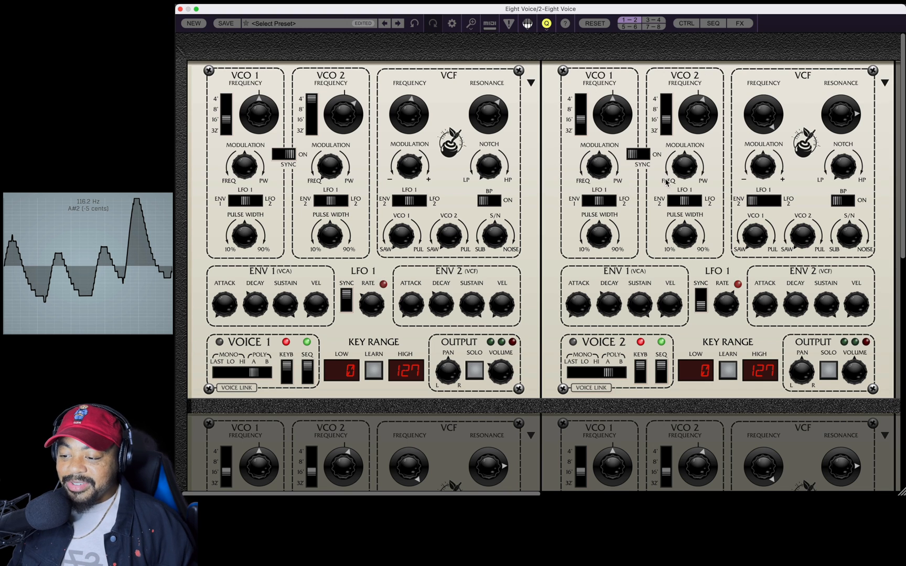
click(531, 83)
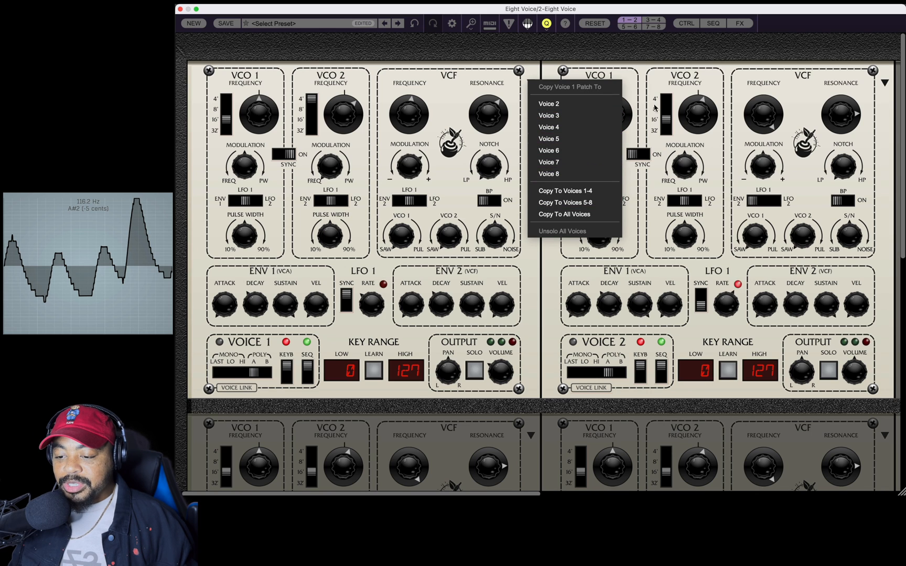
click(675, 145)
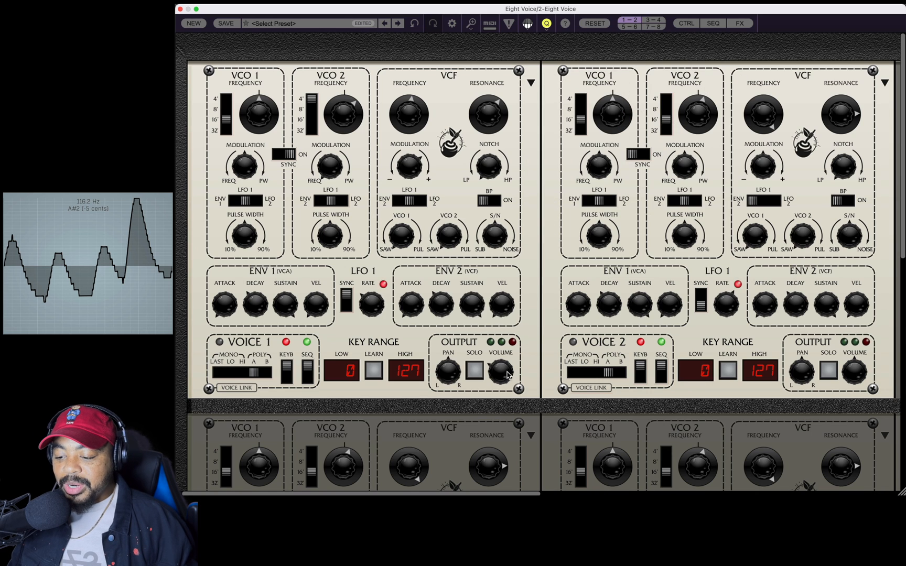
mouse_move(508, 381)
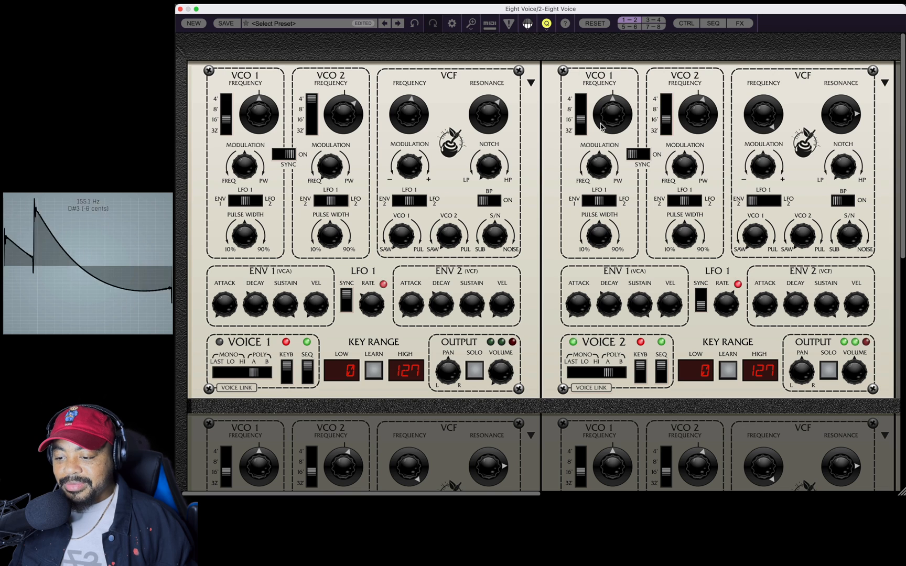
Set Voice 2's VCO 1 to 32', fine-tune VCO 2, and open the filter partway with the resonance reduced.
drag(580, 121, 548, 182)
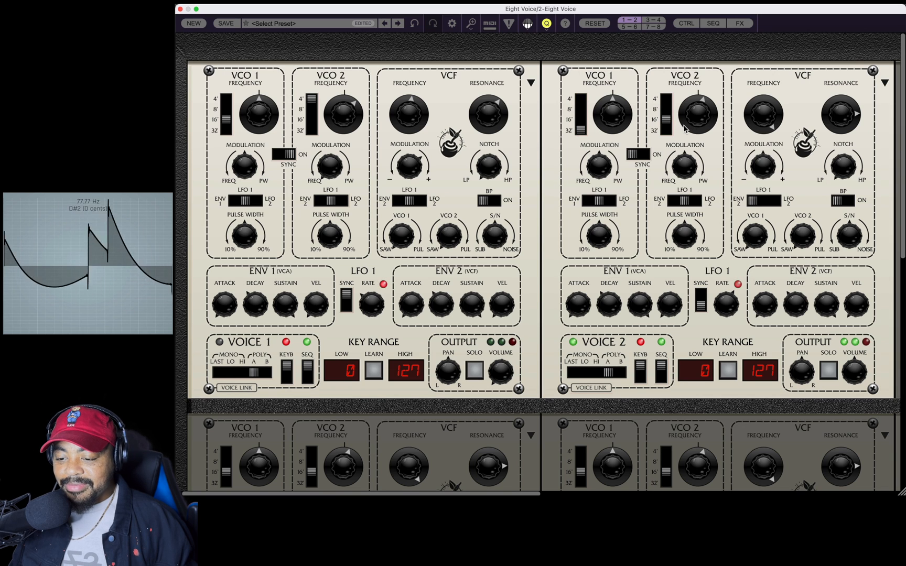
mouse_move(703, 120)
mouse_down()
mouse_move(698, 135)
mouse_move(700, 104)
mouse_move(700, 120)
mouse_up()
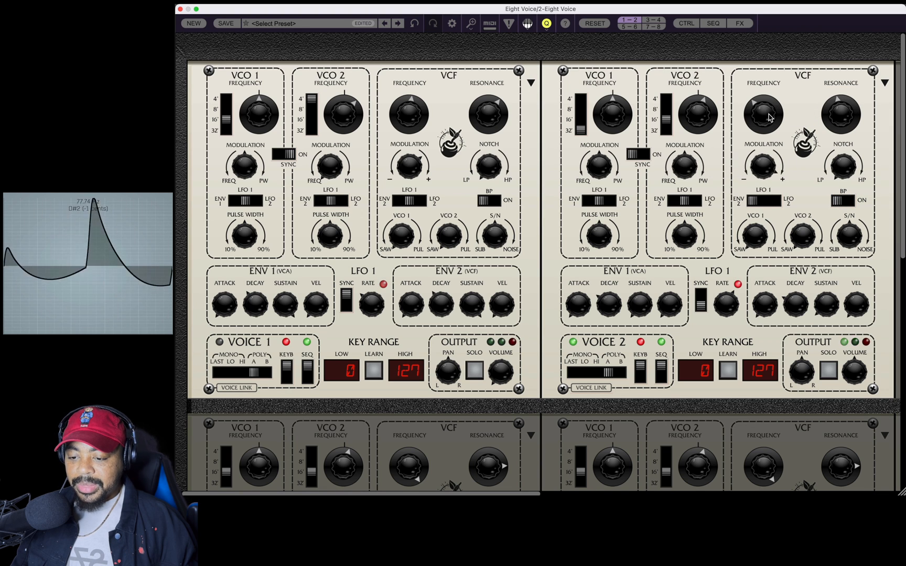
drag(769, 114, 768, 126)
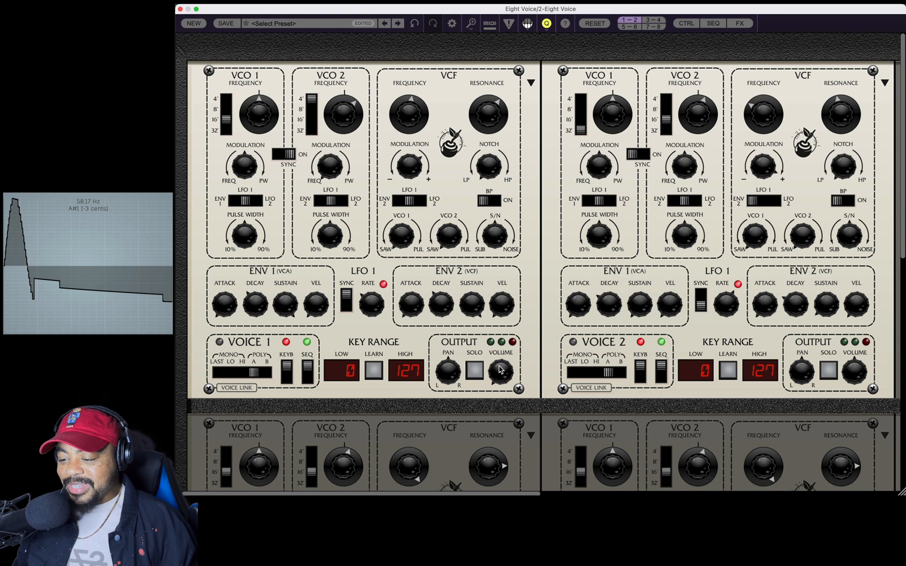
Set the Poly A assign mode to unison and raise Voice 1's output volume to about 29%.
scroll(433, 458, down, 5)
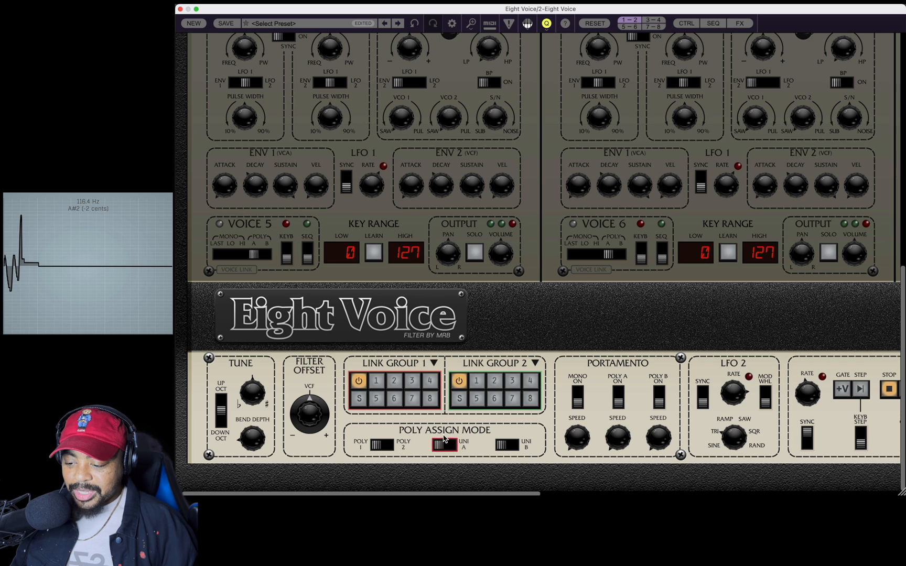
scroll(616, 431, up, 10)
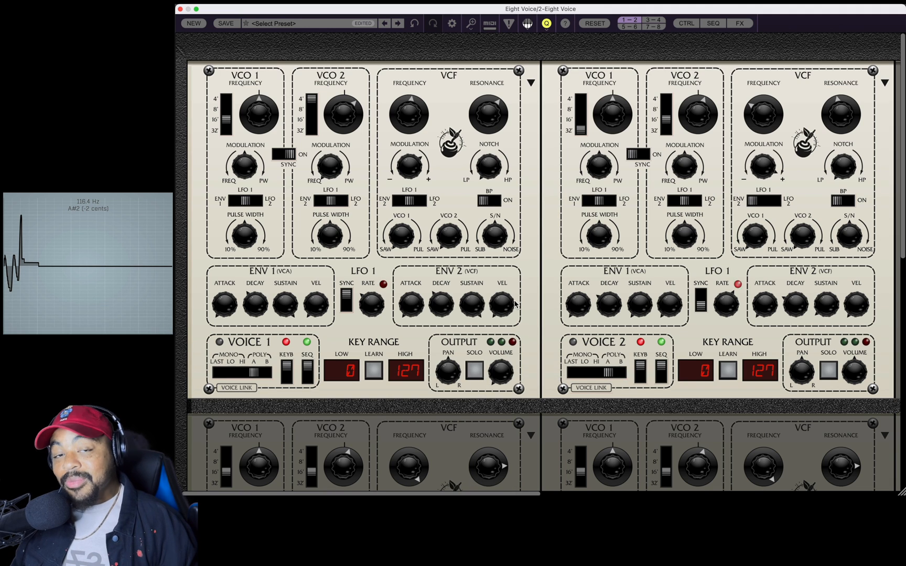
mouse_move(515, 304)
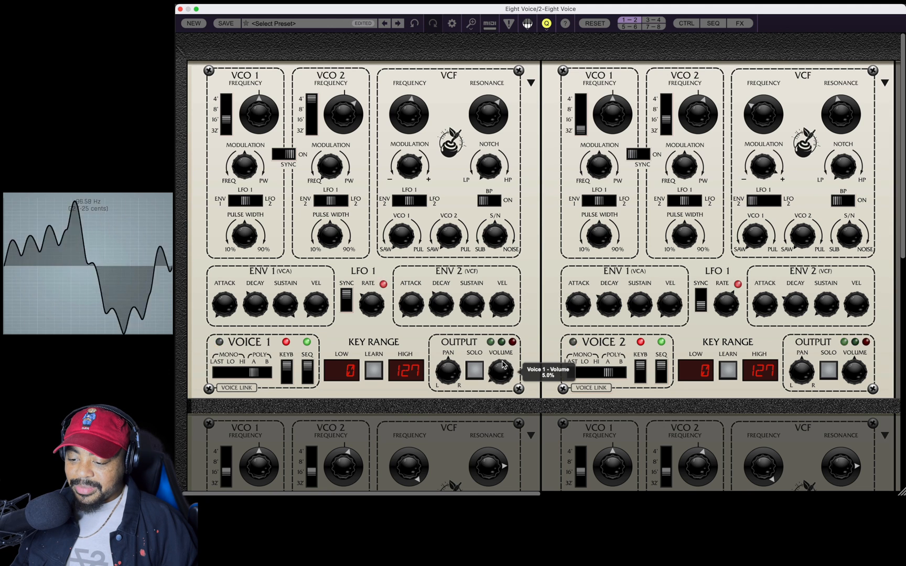
drag(504, 346, 507, 326)
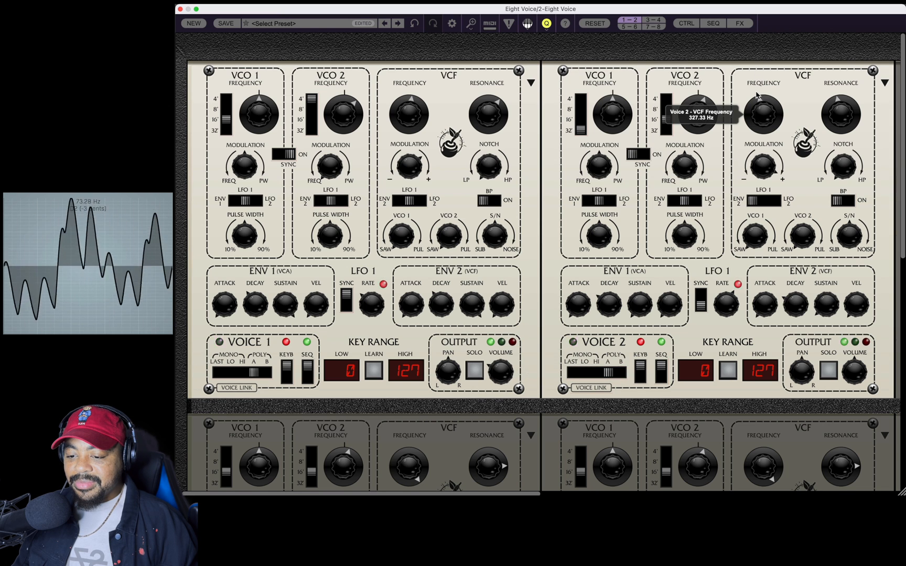
Sweep Voice 2's filter cutoff and settle it near 146 Hz, and pan Voice 2 to the left.
drag(756, 102, 757, 115)
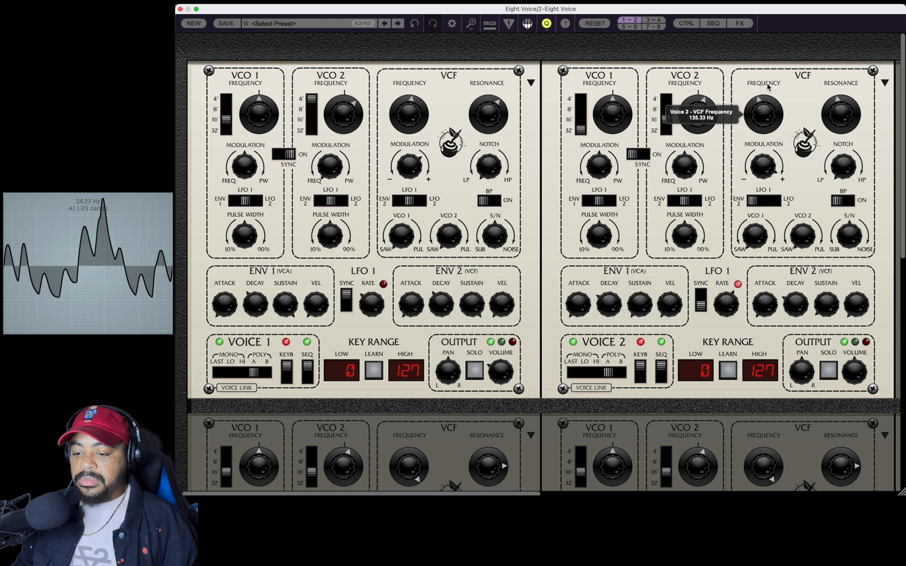
mouse_move(768, 76)
mouse_down()
mouse_move(773, 50)
mouse_move(774, 68)
mouse_up()
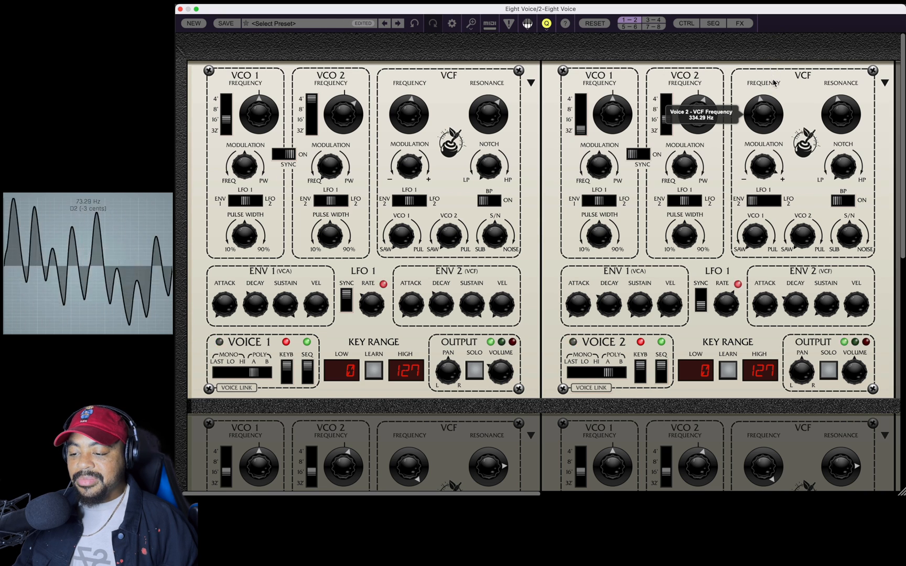
drag(771, 96, 765, 124)
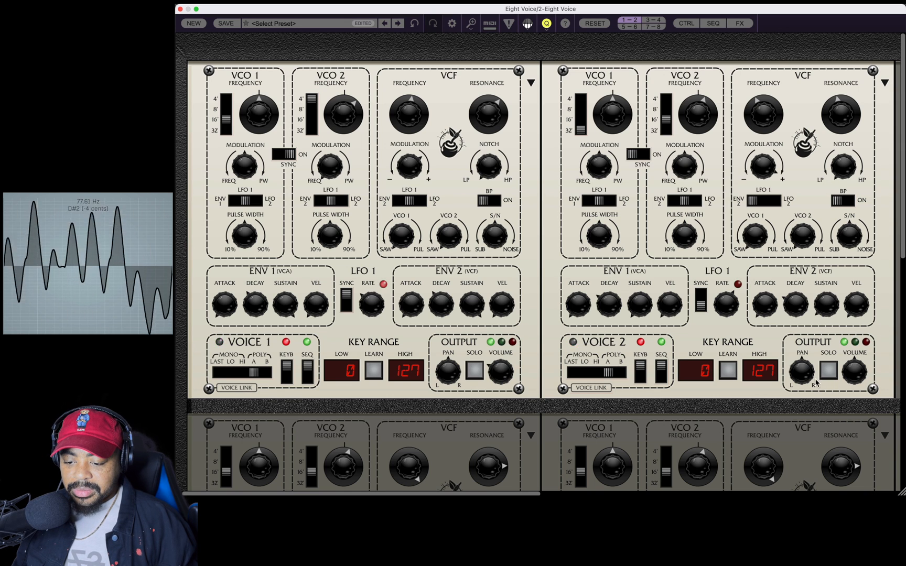
drag(801, 374, 795, 475)
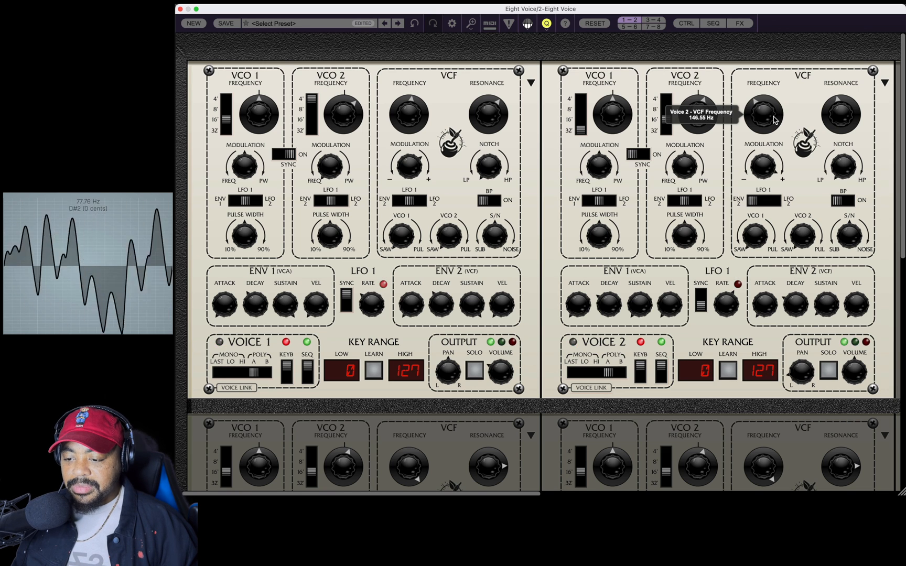
drag(775, 125, 775, 125)
Turn on keyboard and sequencer control for Voice 3, and turn the output volumes of Voices 1 and 2 fully down.
click(657, 20)
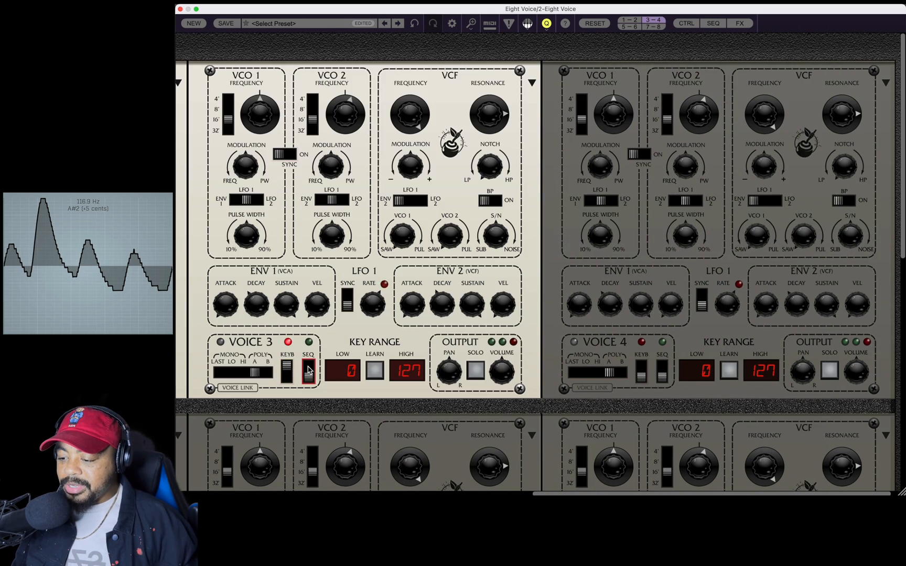
click(308, 370)
scroll(308, 370, left, 10)
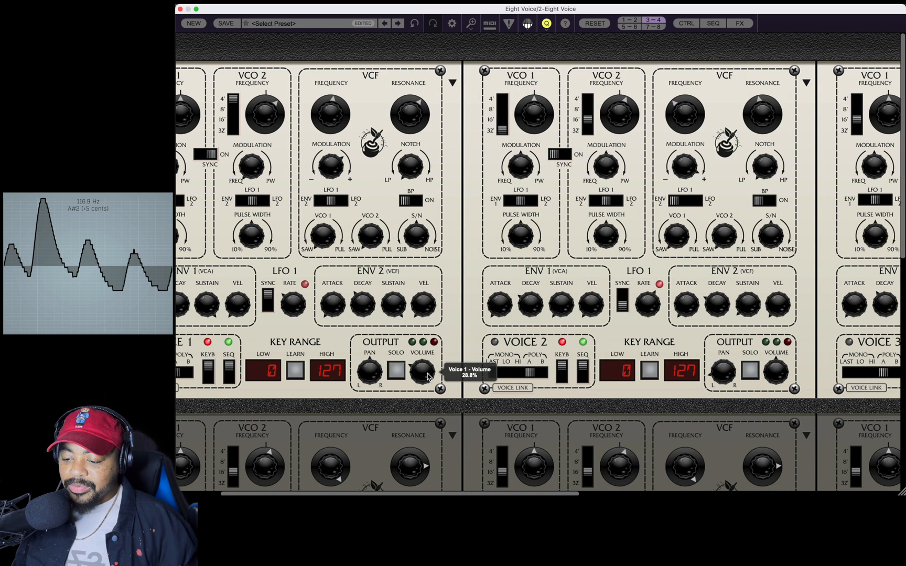
scroll(427, 372, left, 4)
drag(509, 371, 516, 483)
drag(868, 370, 868, 466)
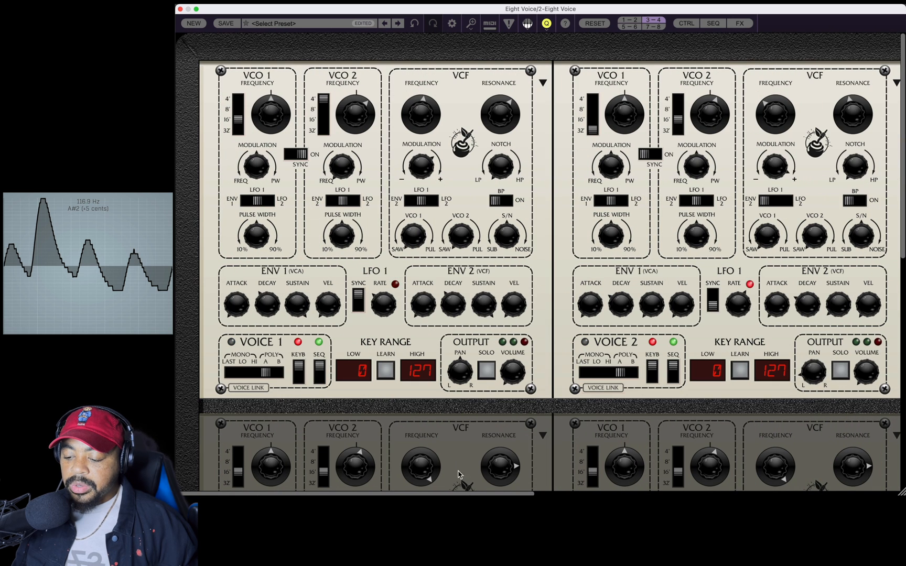
Set Voice 3's VCO 1 to 8' and add pulse-width modulation to both VCO 1 and VCO 2.
click(650, 23)
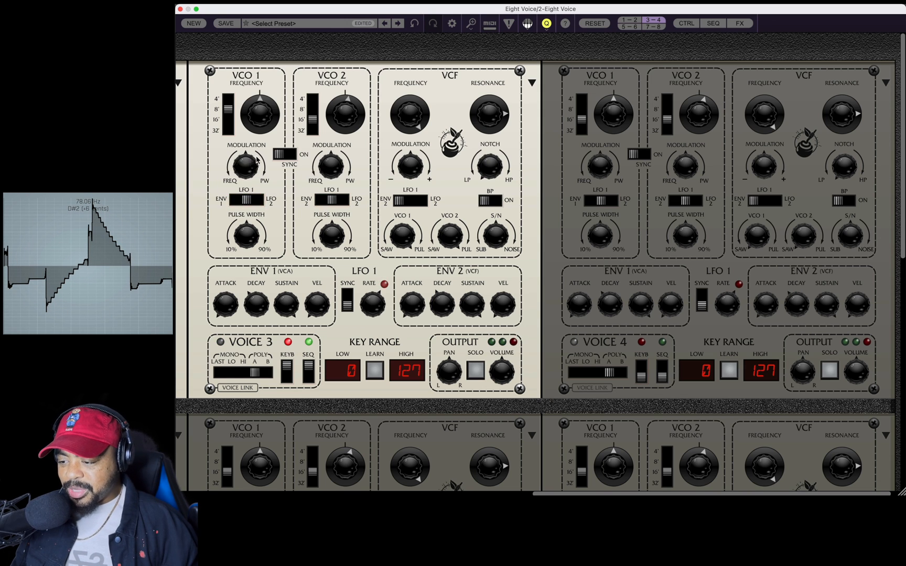
drag(249, 167, 250, 97)
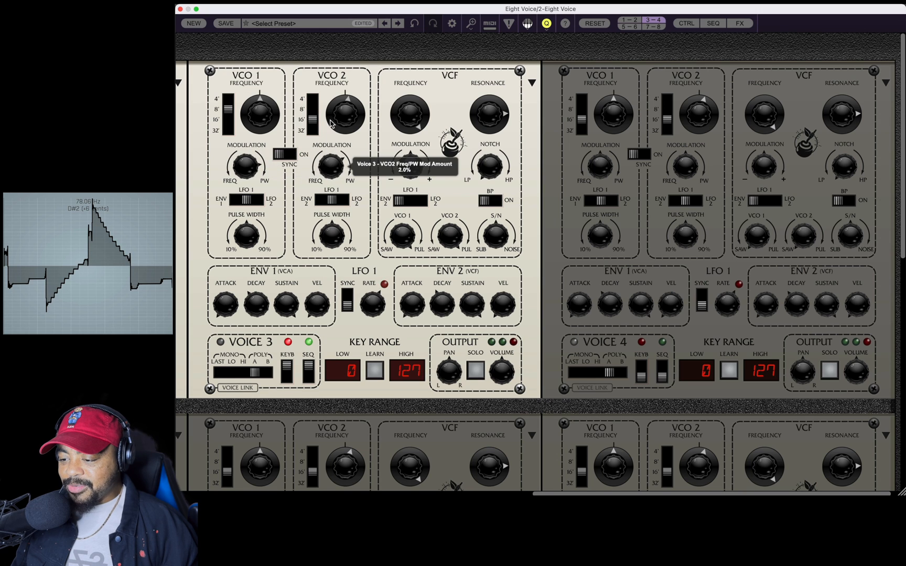
drag(331, 124, 333, 104)
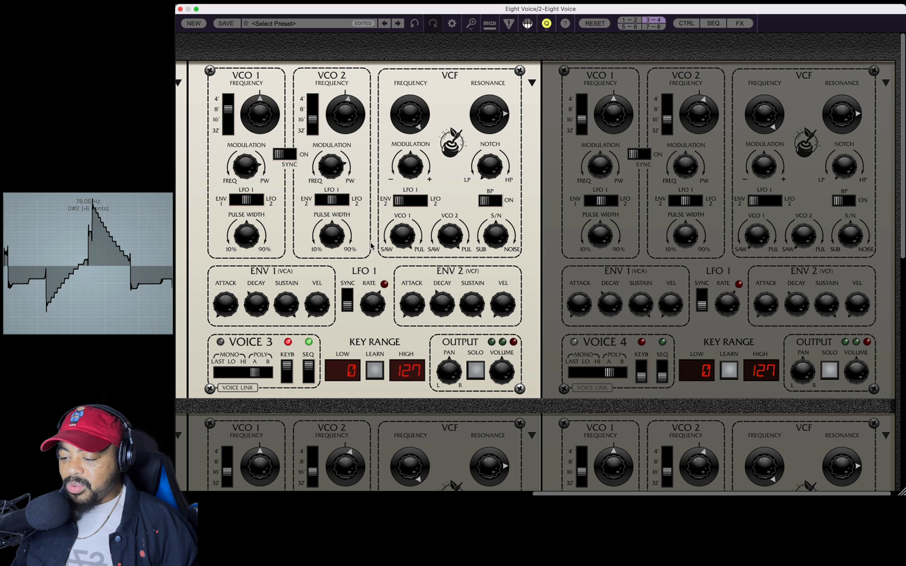
Sync Voice 3's LFO 1 and raise its rate, and refine VCO 2's modulation amount and VCO 1's pulse width.
click(347, 299)
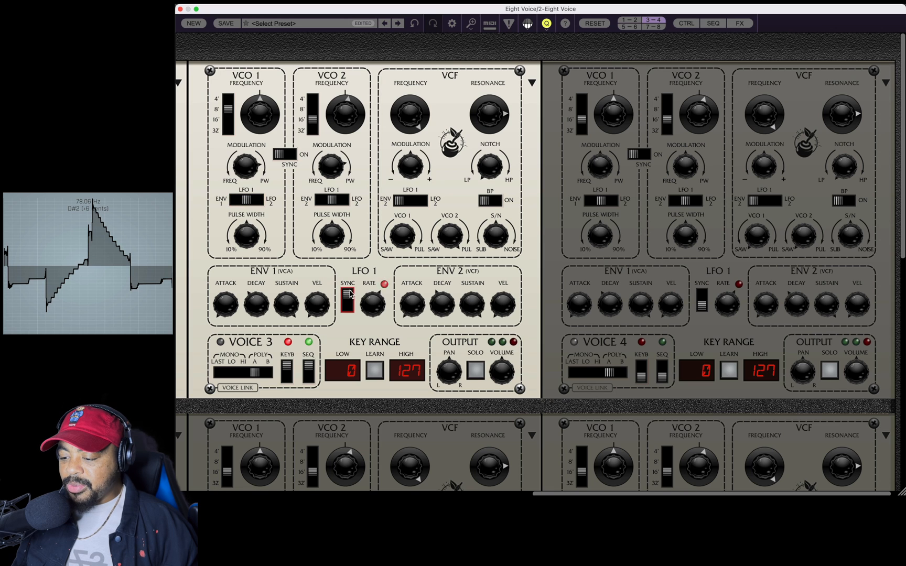
drag(376, 372, 377, 333)
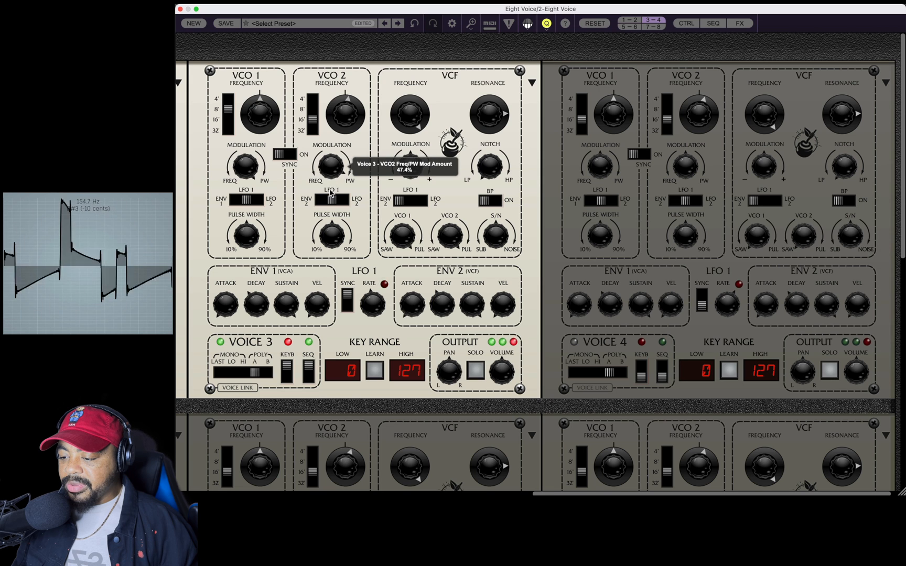
drag(330, 194, 329, 169)
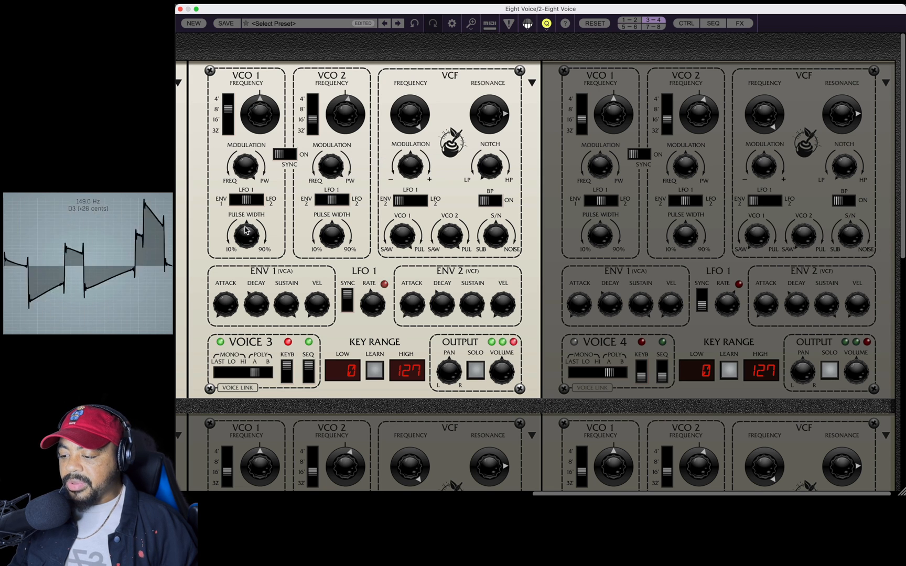
drag(245, 232, 244, 292)
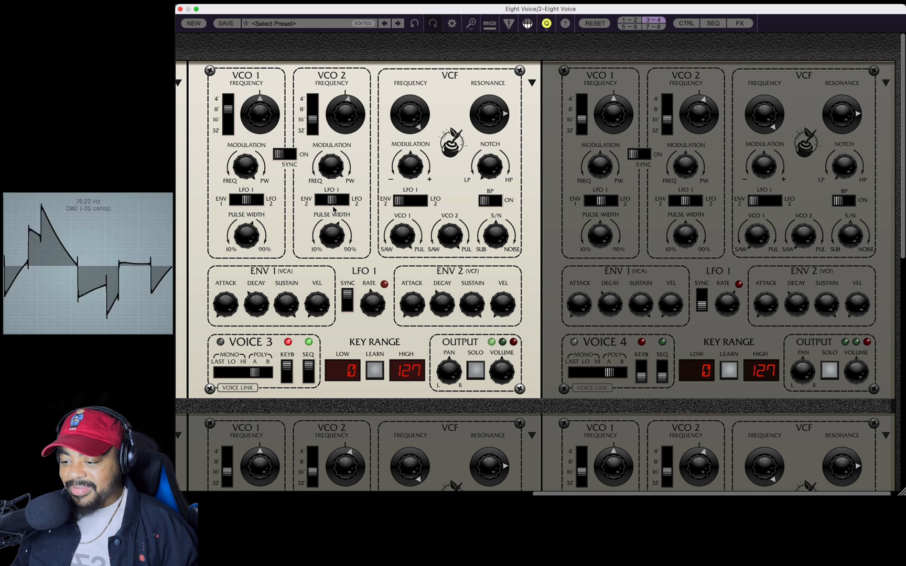
Modulate Voice 3's filter with LFO 1, and raise its cutoff past 570 Hz while increasing modulation depth and resonance.
mouse_move(418, 127)
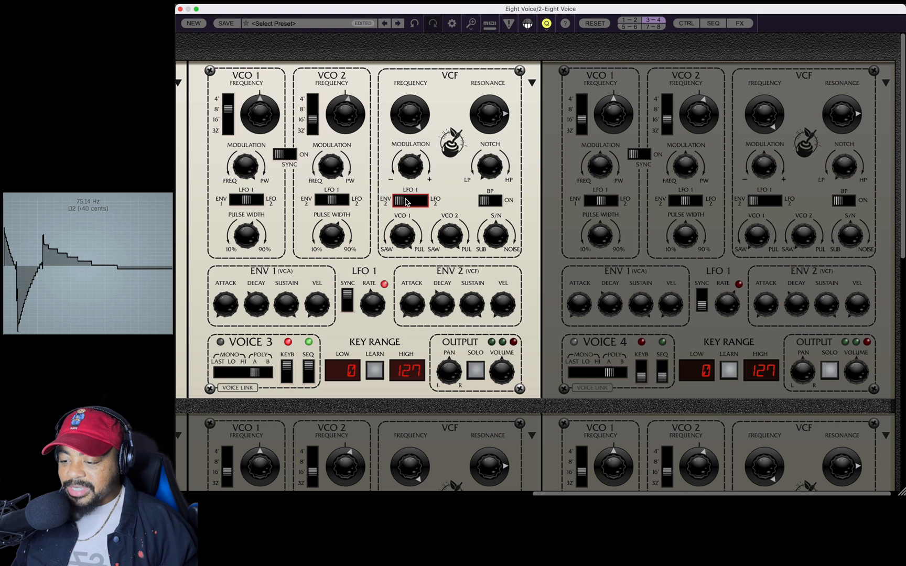
drag(406, 202, 411, 204)
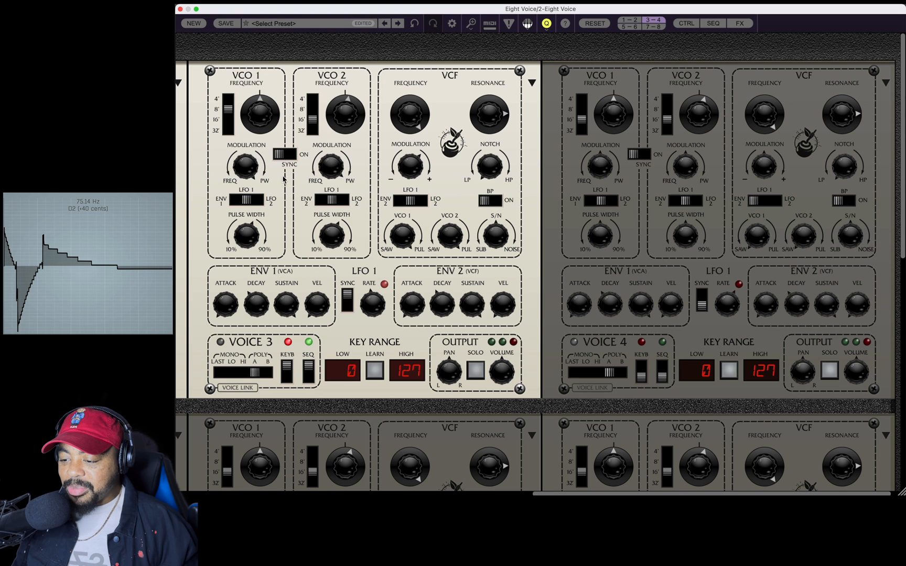
drag(422, 112, 412, 174)
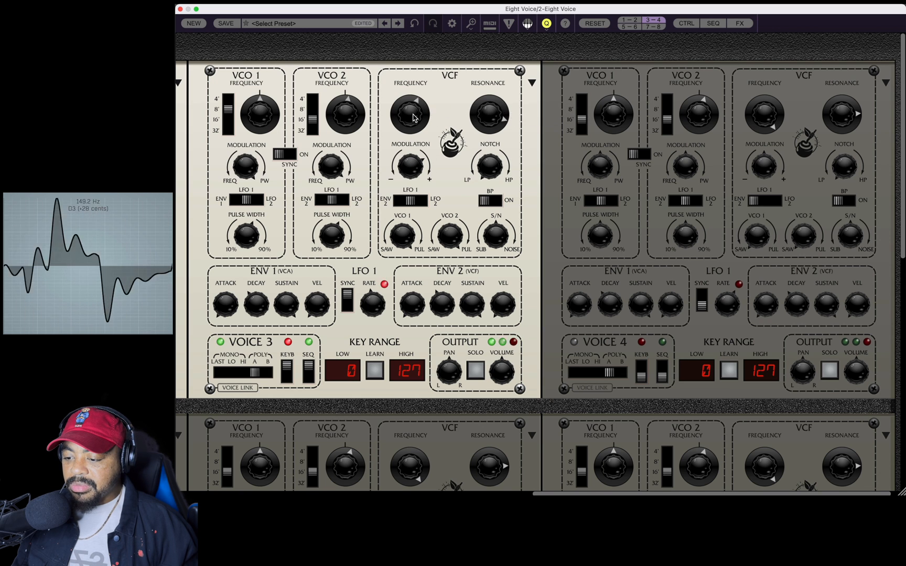
drag(413, 119, 412, 133)
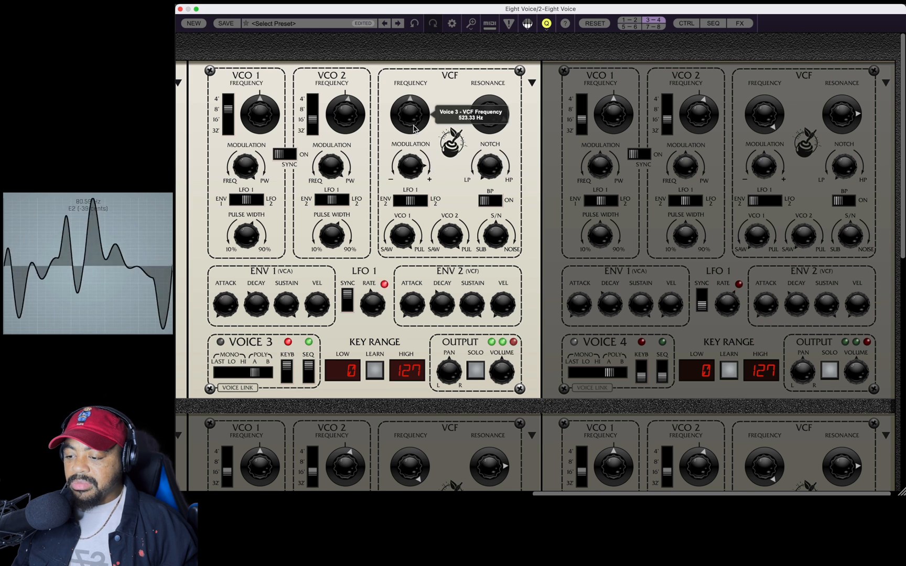
drag(414, 129, 414, 126)
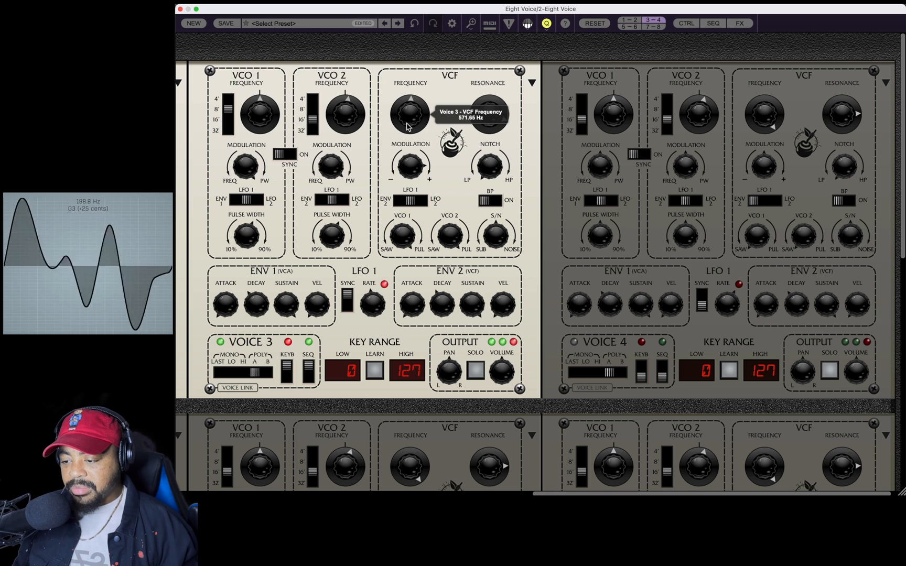
drag(407, 126, 413, 107)
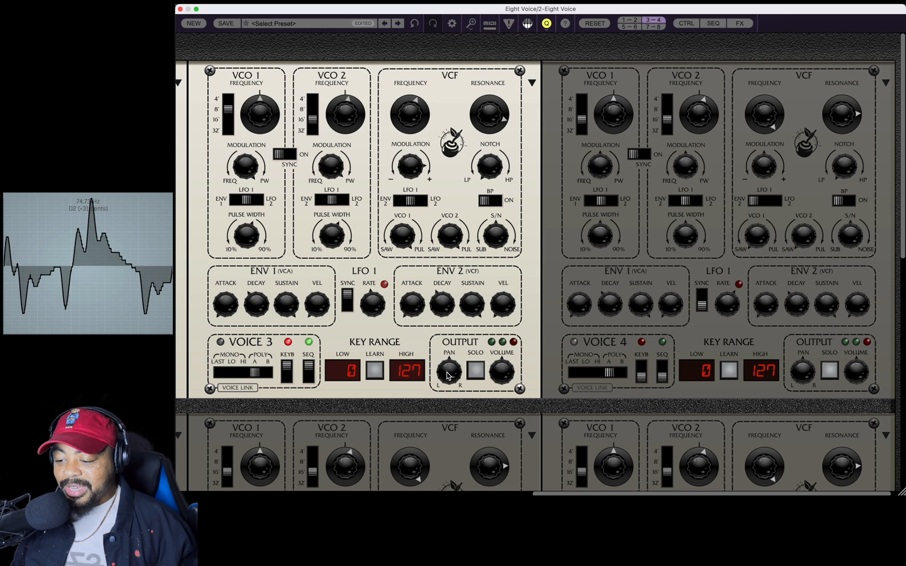
Bring Voice 1's output volume up to 25%, and pan Voice 3 to the right with its volume at about 30%.
click(629, 20)
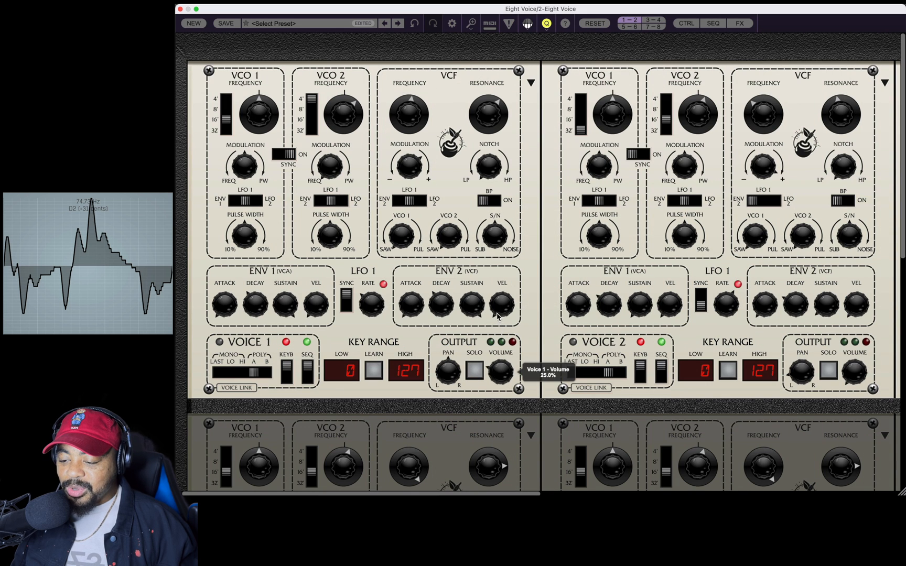
scroll(805, 472, right, 15)
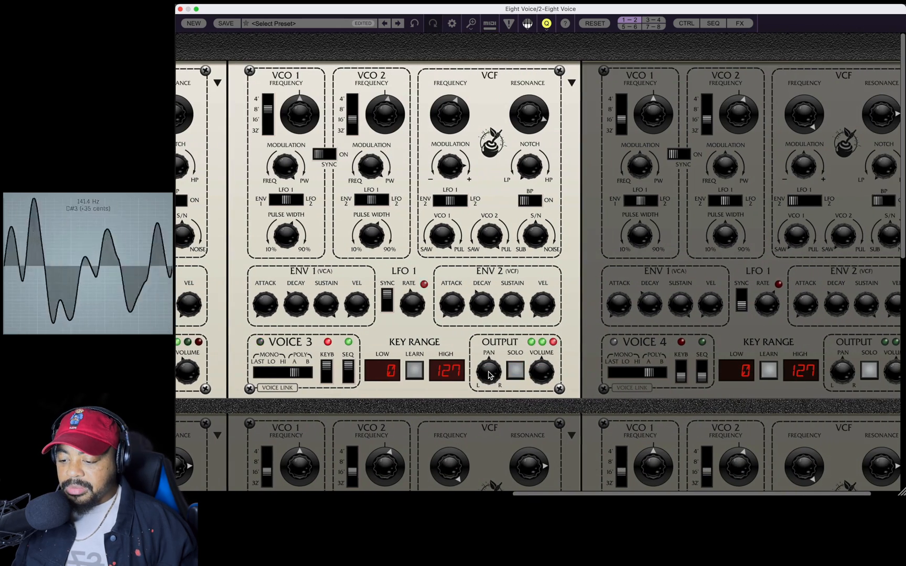
drag(488, 374, 503, 264)
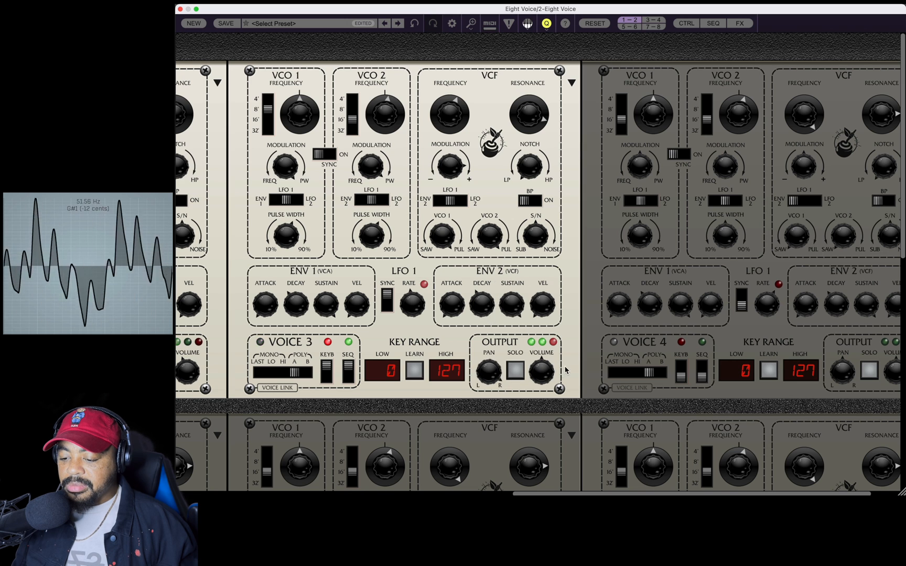
drag(535, 373, 554, 403)
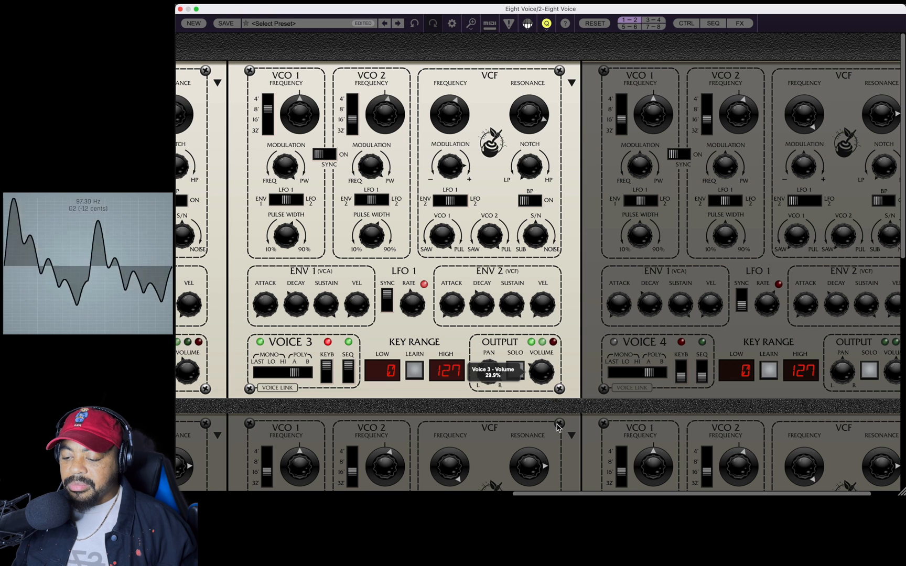
drag(557, 424, 557, 424)
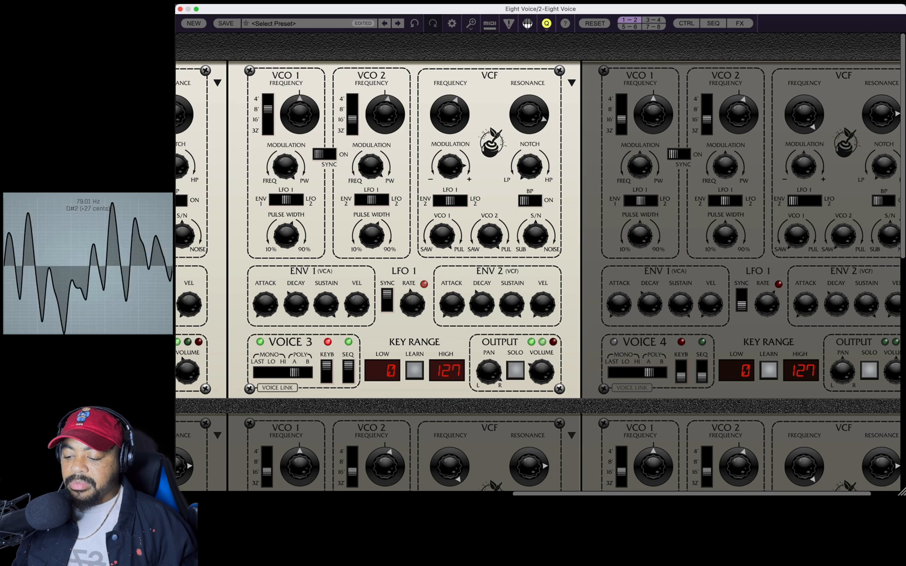
Trim the output volumes of Voices 2 and 1 down slightly to balance them against Voice 3.
drag(586, 494, 404, 495)
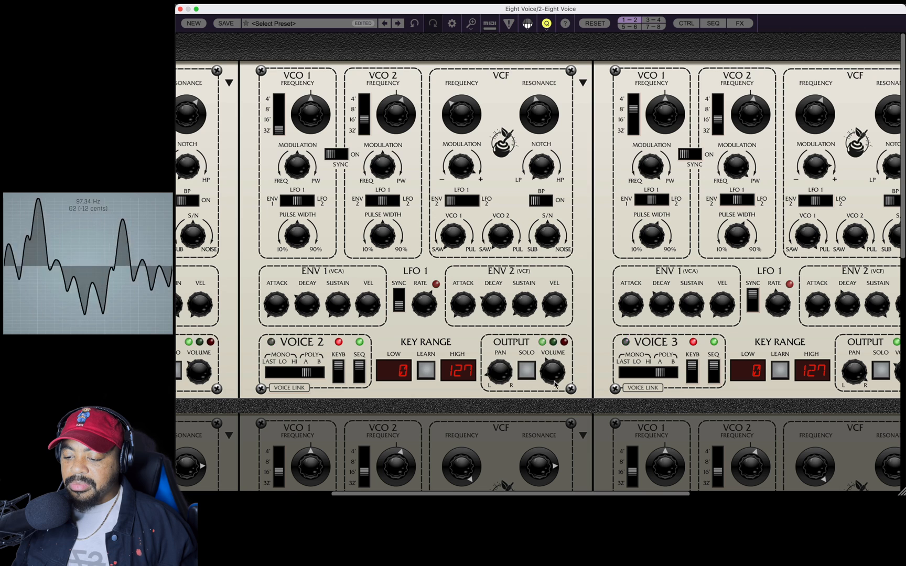
drag(552, 380, 555, 395)
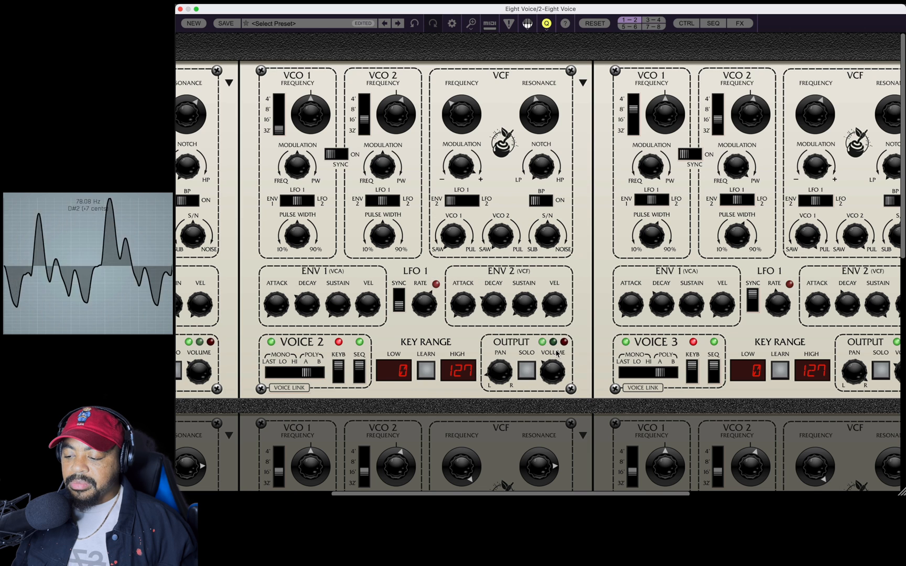
drag(204, 363, 205, 384)
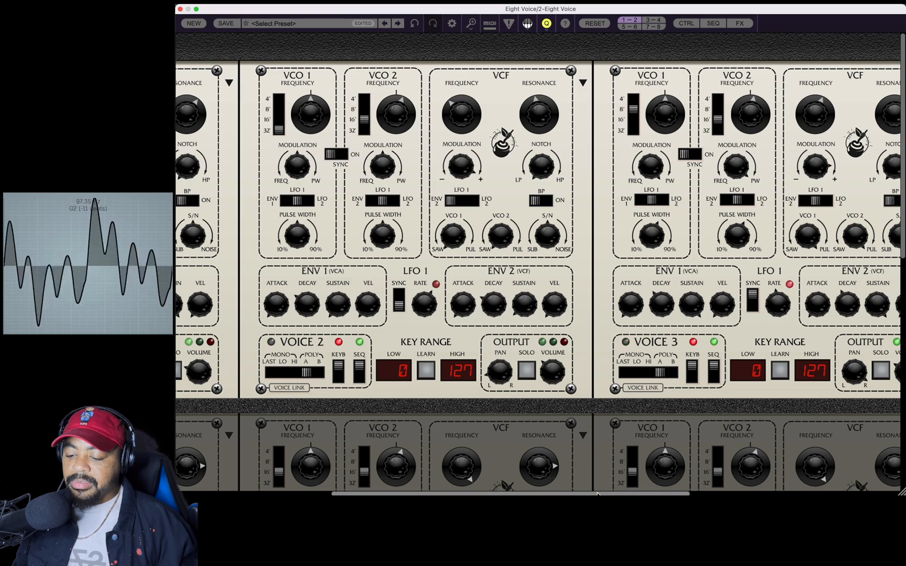
drag(598, 494, 742, 494)
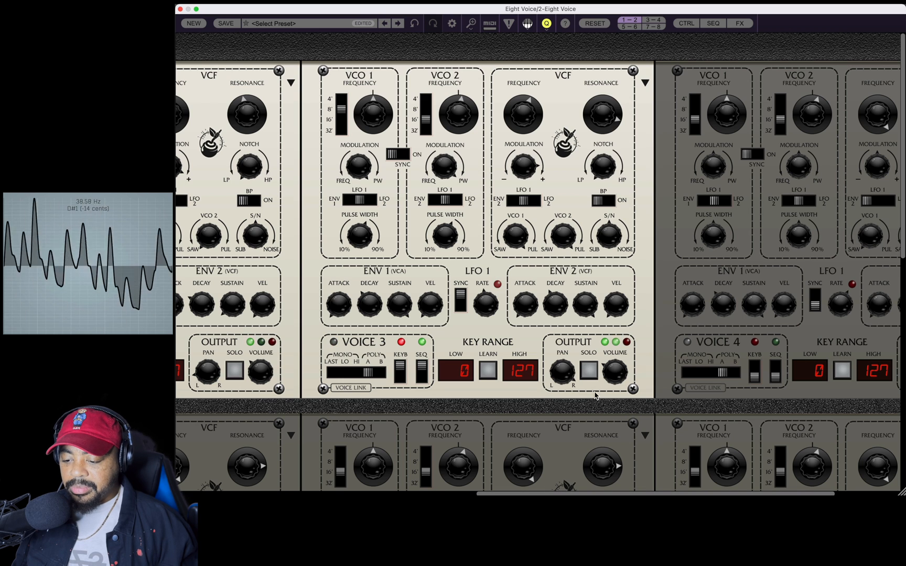
mouse_move(570, 376)
mouse_move(622, 367)
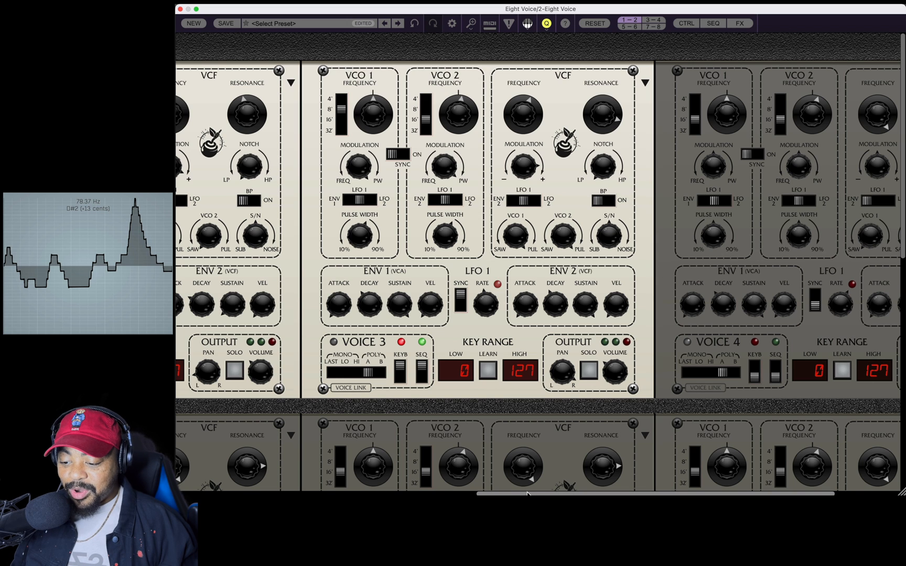
Turn on keyboard and sequencer control for Voice 4, and set its VCO 1 to 8' and VCO 2 to 4'.
scroll(778, 409, right, 5)
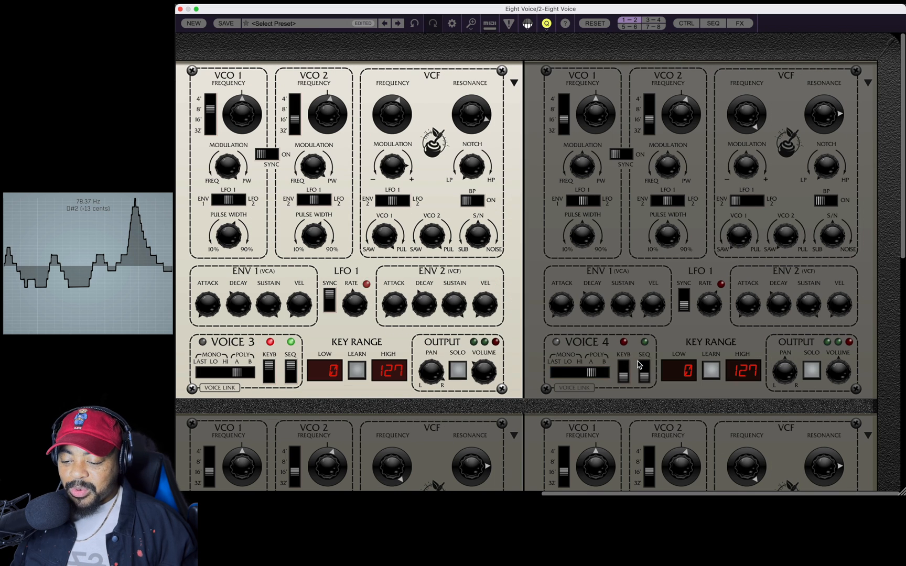
click(622, 371)
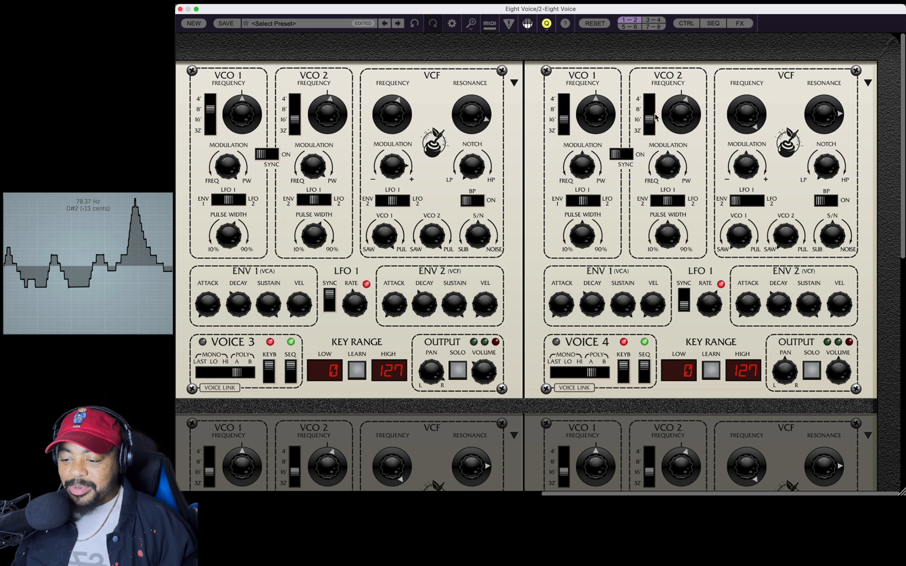
click(563, 109)
click(649, 108)
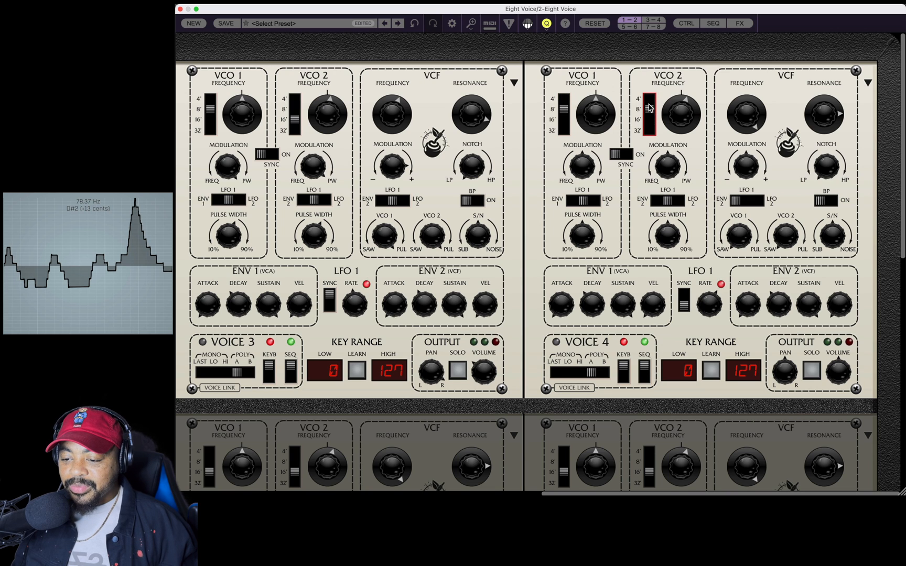
click(649, 100)
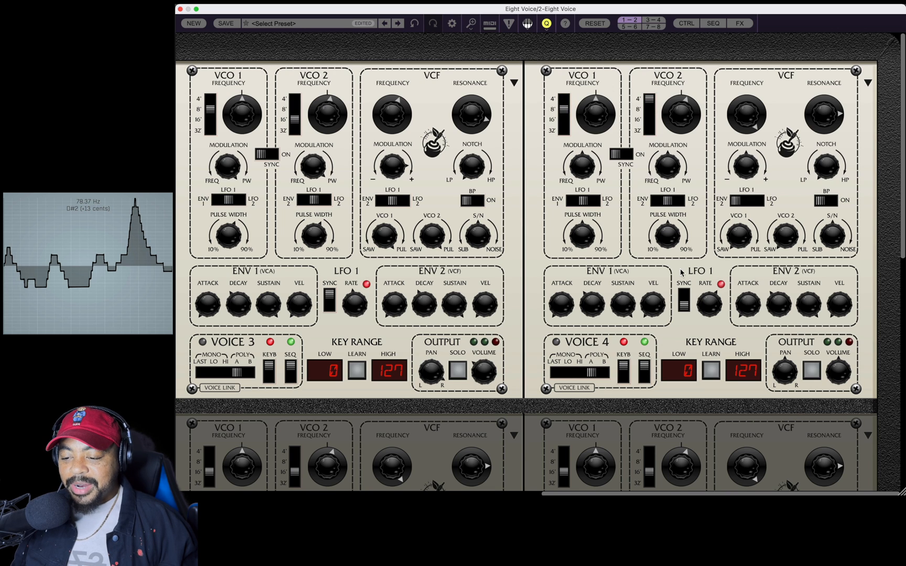
Set Voice 4's saw/pulse mixes to -100% for VCO 1 and 45.8% for VCO 2, and turn VCO 2's frequency fully up.
drag(734, 216, 735, 126)
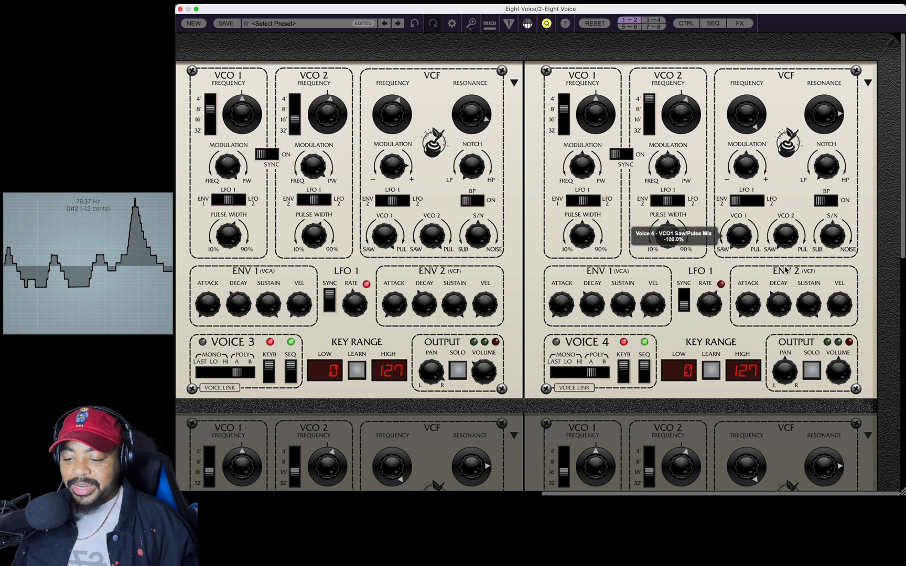
drag(780, 231, 782, 121)
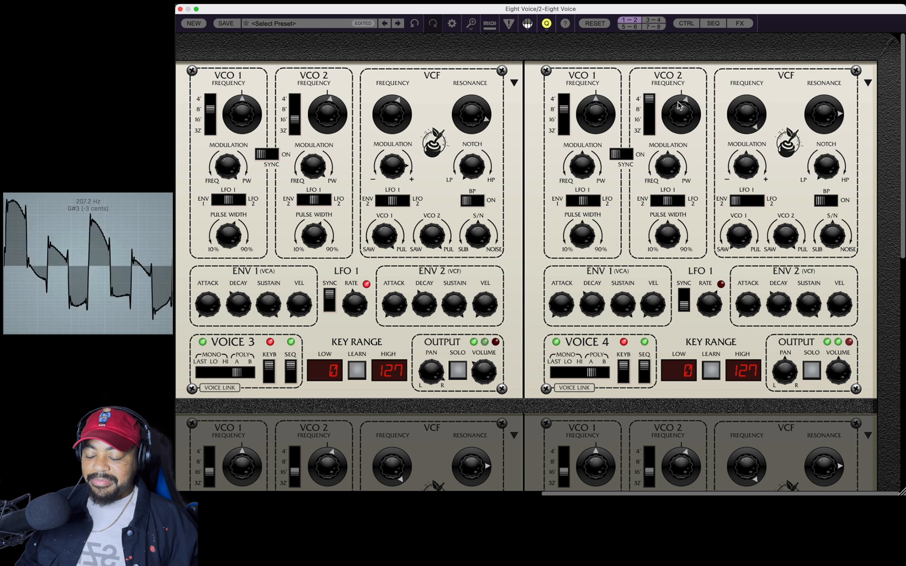
drag(679, 121, 687, 0)
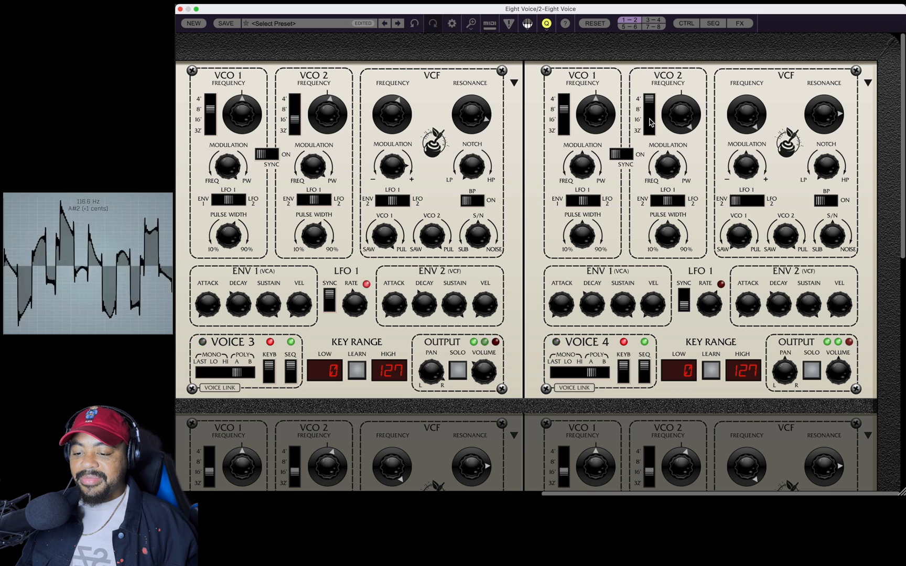
drag(785, 252, 787, 295)
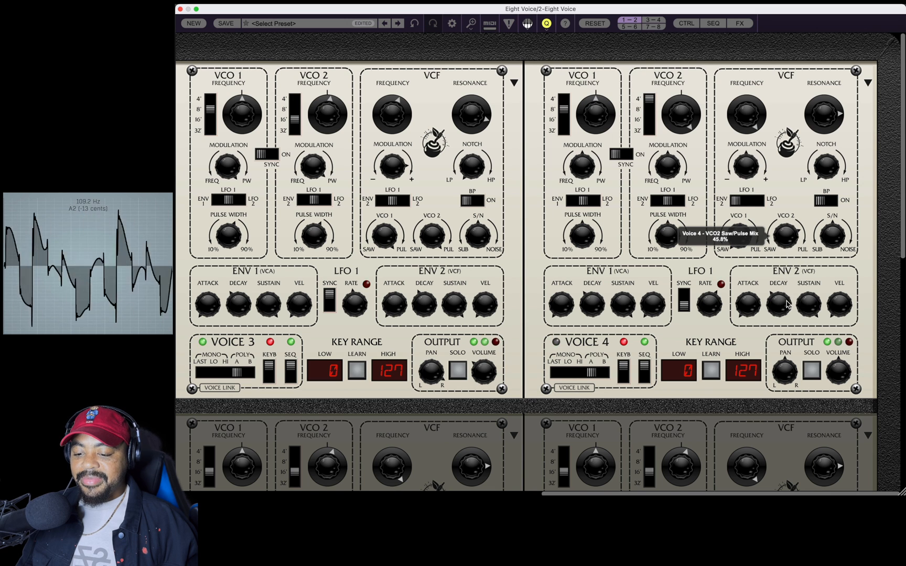
Adjust Voice 4's sub/noise mix, and lower the filter's resonance and cutoff while adding positive filter modulation.
drag(832, 237, 824, 202)
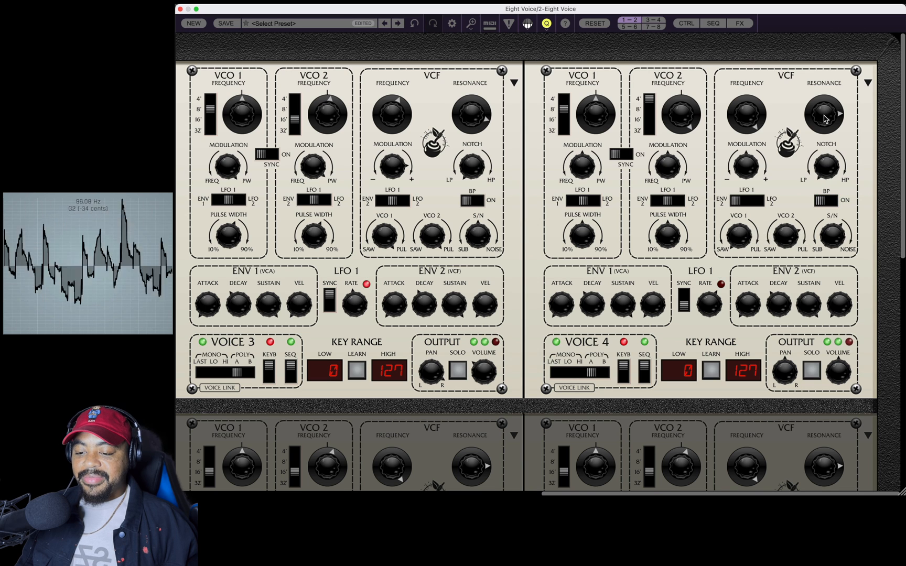
drag(824, 121, 828, 164)
drag(748, 115, 749, 179)
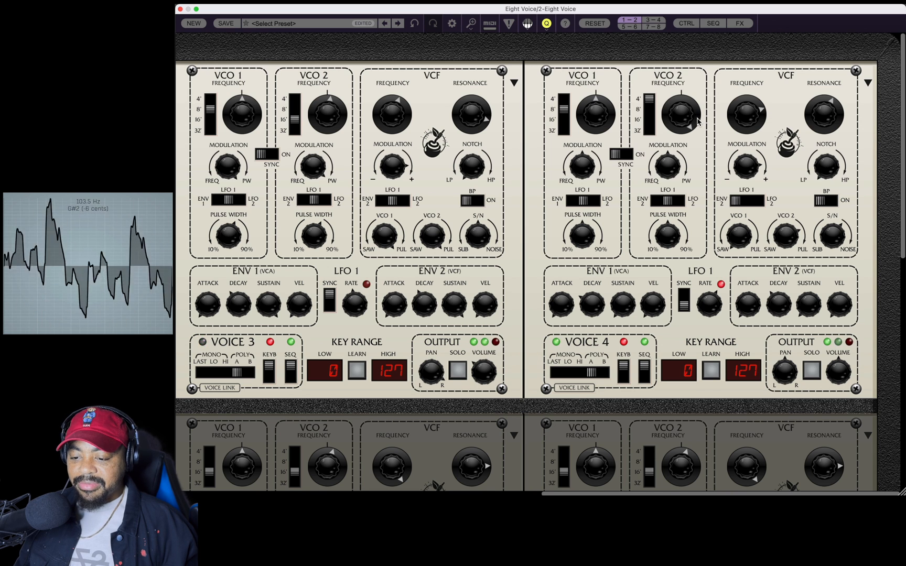
Sweep Voice 4's filter cutoff and settle it just above mid-range, with the resonance raised high.
drag(752, 117, 753, 122)
mouse_move(755, 135)
mouse_down()
mouse_move(755, 145)
mouse_move(756, 98)
mouse_move(756, 125)
mouse_move(756, 117)
mouse_up()
drag(837, 118, 820, 36)
drag(746, 121, 745, 110)
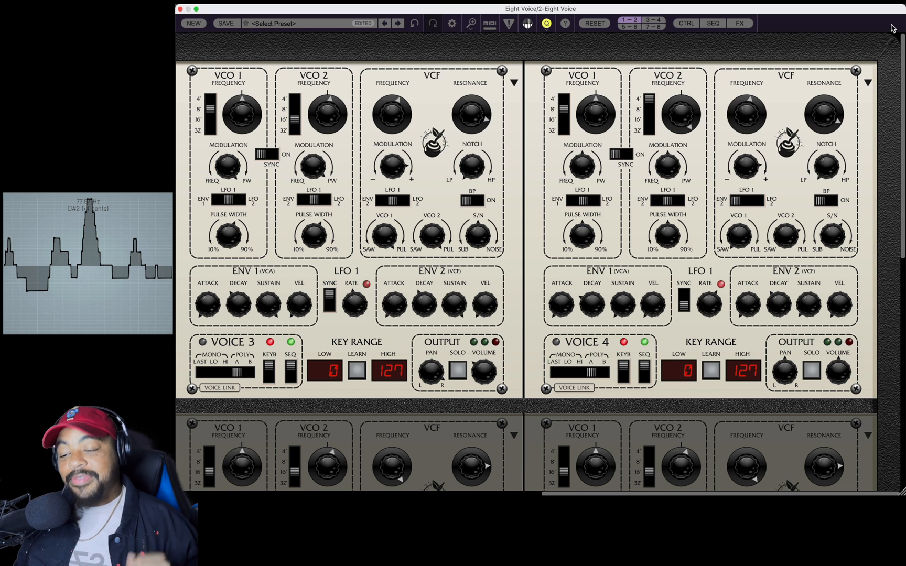
Sync the delay to tempo and adjust its timing, settling the delay time at 461.
scroll(524, 262, down, 5)
scroll(538, 262, down, 4)
scroll(539, 262, left, 8)
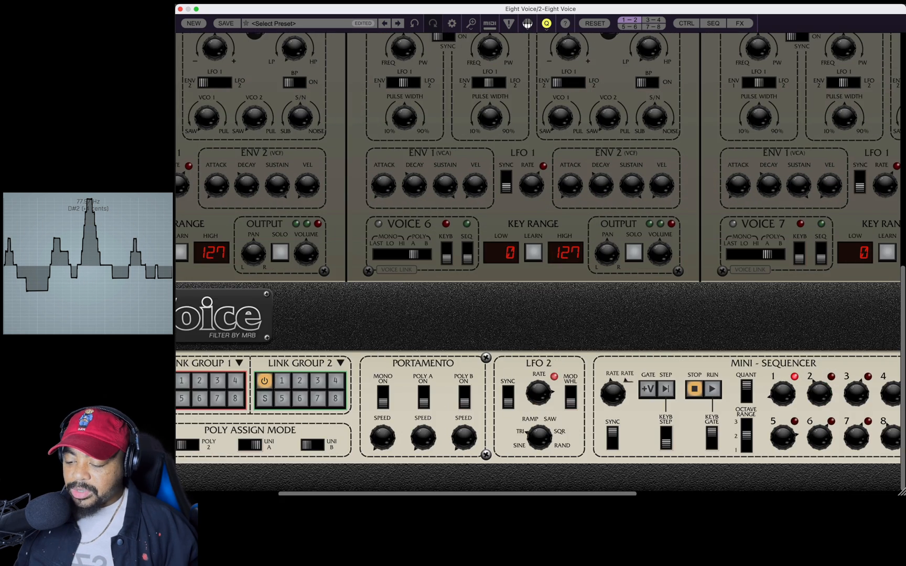
scroll(539, 262, right, 10)
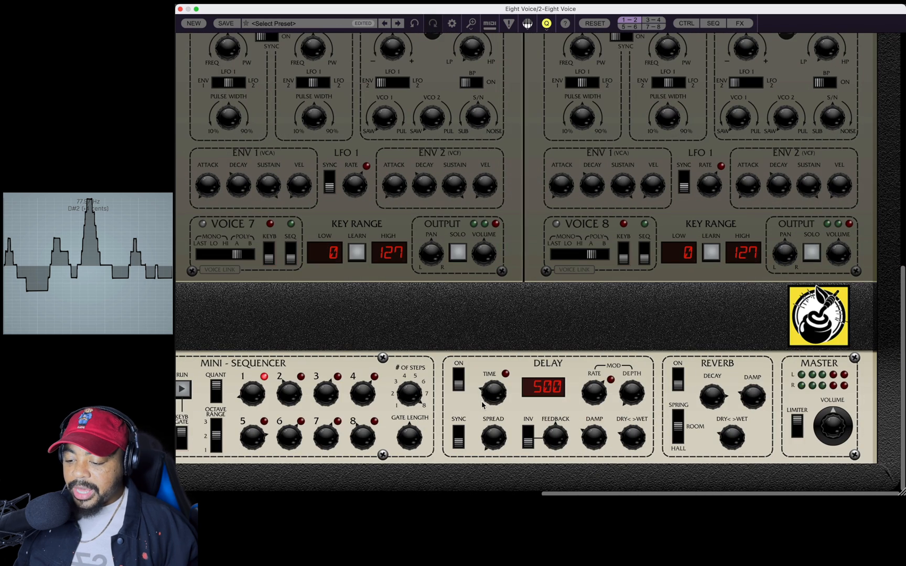
click(460, 428)
click(461, 427)
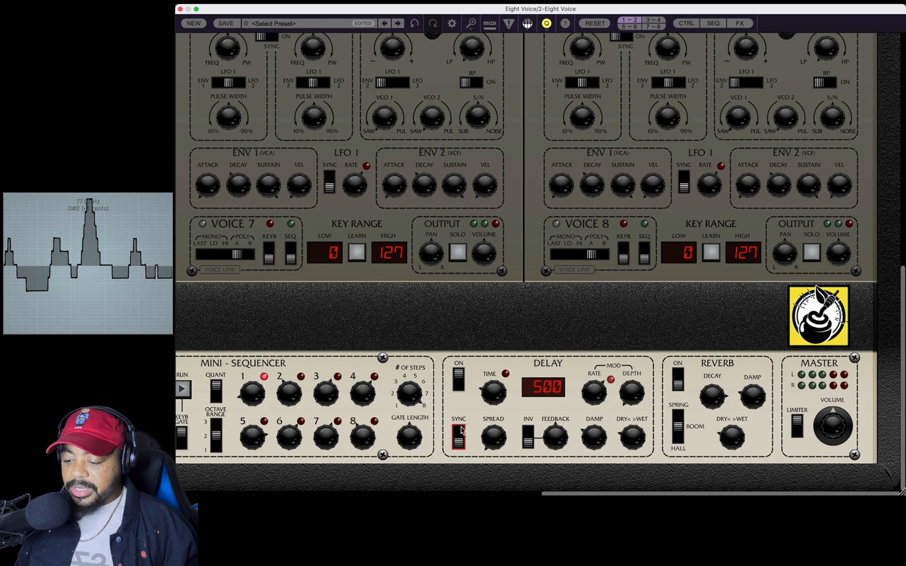
click(463, 427)
drag(506, 431, 513, 317)
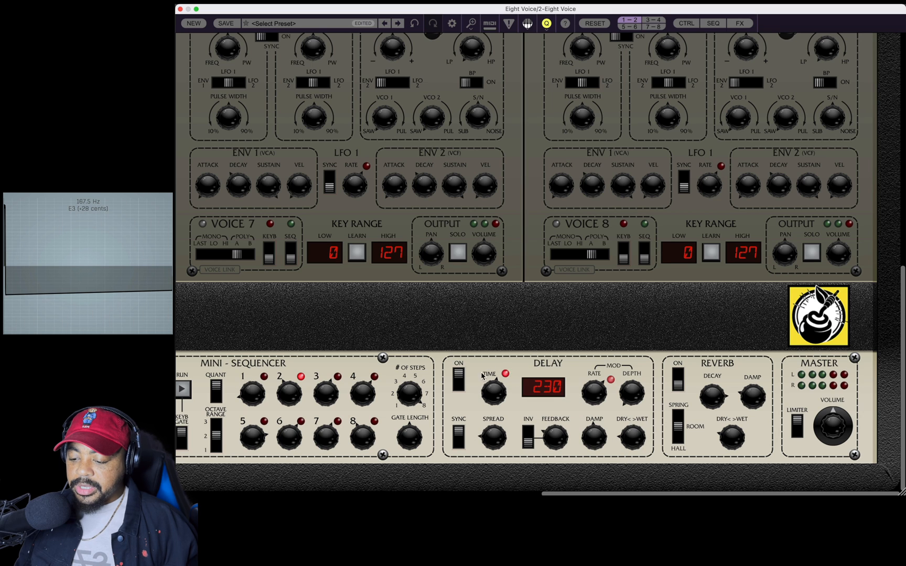
drag(501, 412, 501, 443)
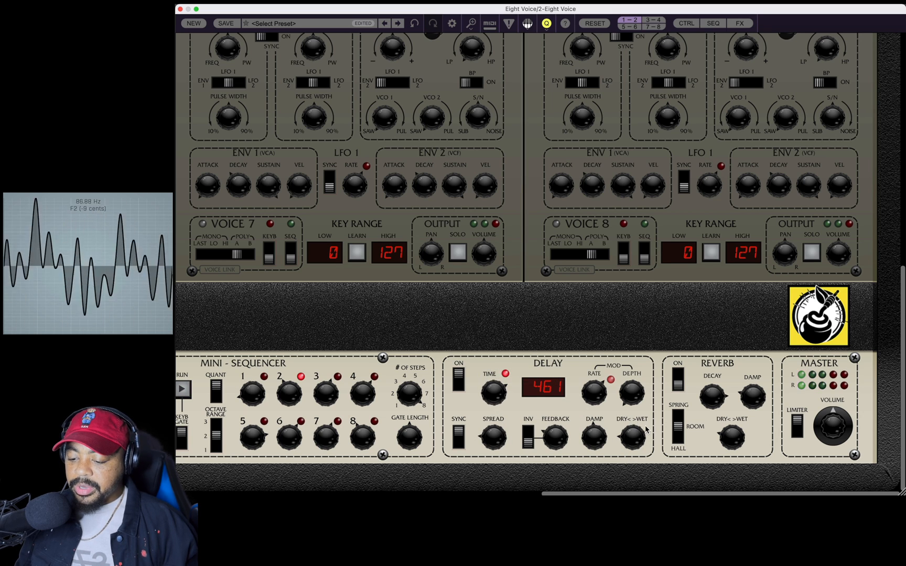
Fine-tune the delay's dry/wet mix and switch the reverb type to Hall.
drag(631, 442, 632, 453)
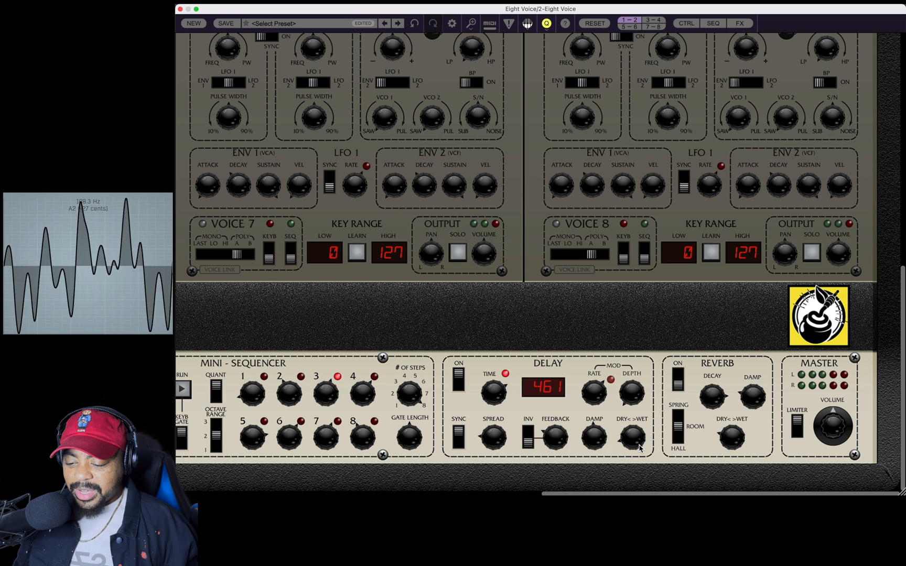
drag(637, 444, 638, 448)
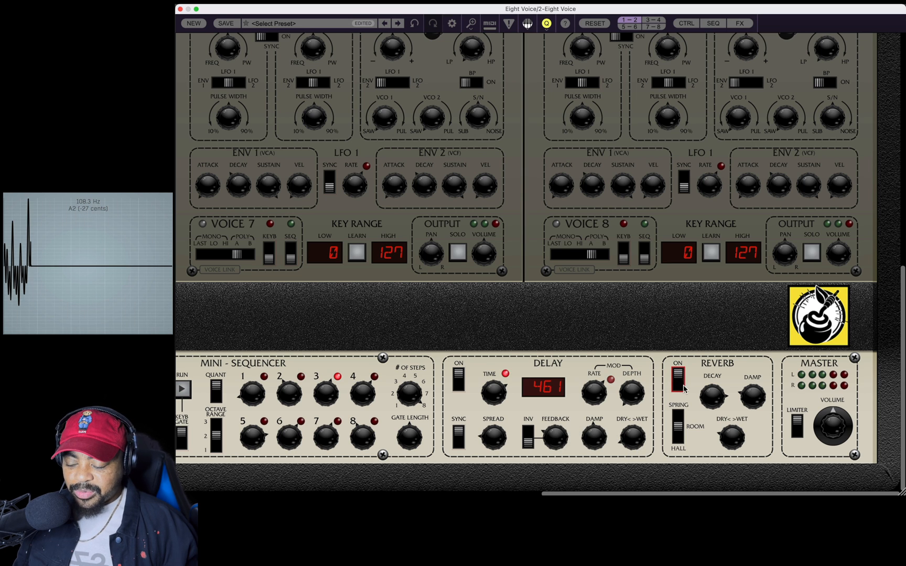
click(679, 439)
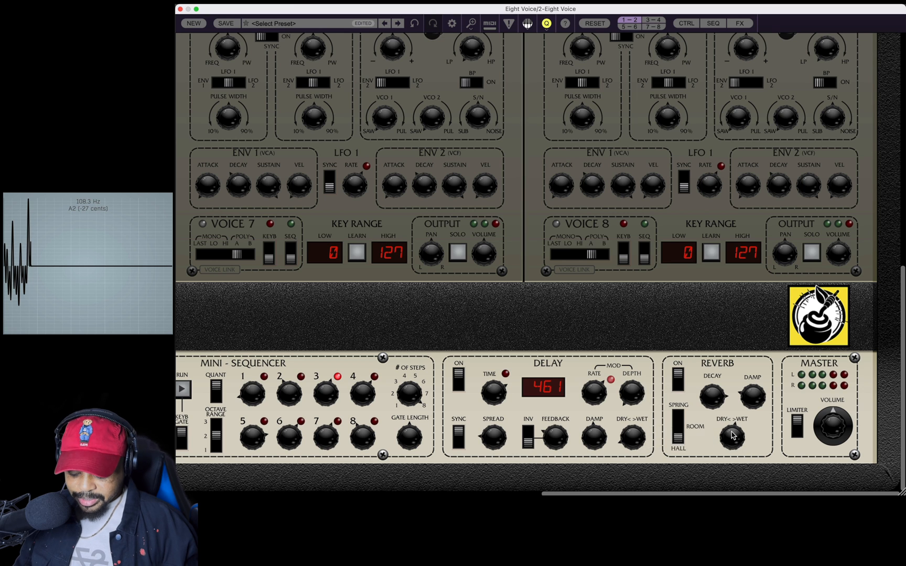
Start the sequence, set the reverb damping to about 55%, adjust its decay, and lower the wet/dry mix to about 38%.
key(space)
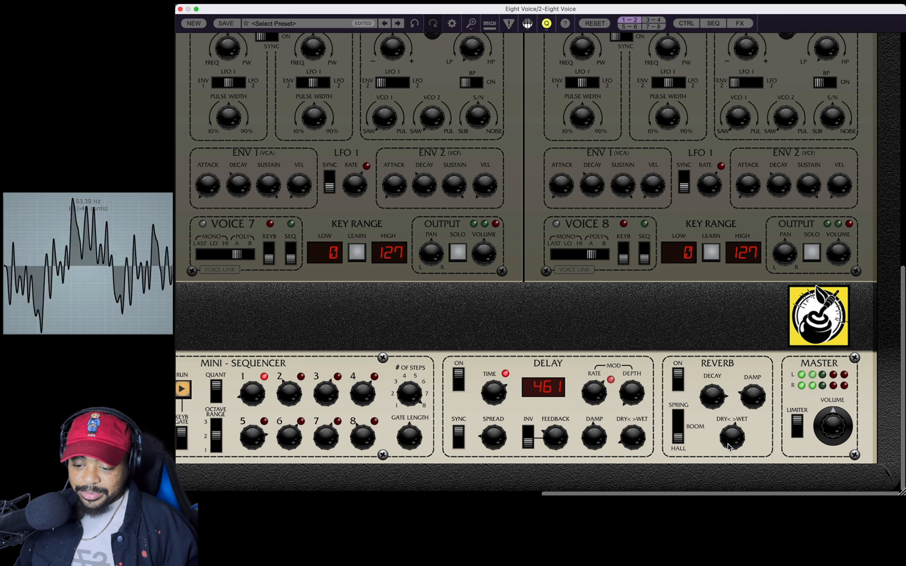
drag(748, 394, 754, 317)
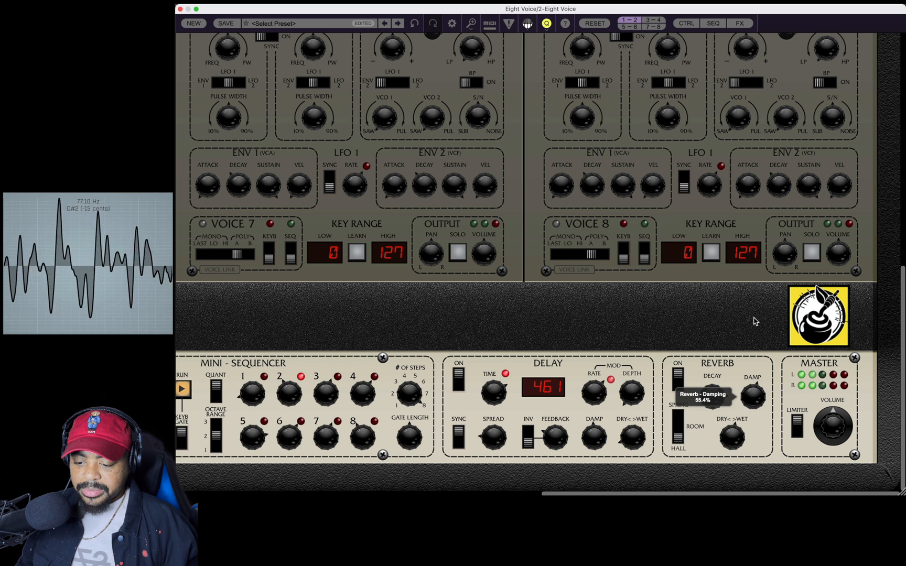
drag(713, 398, 714, 424)
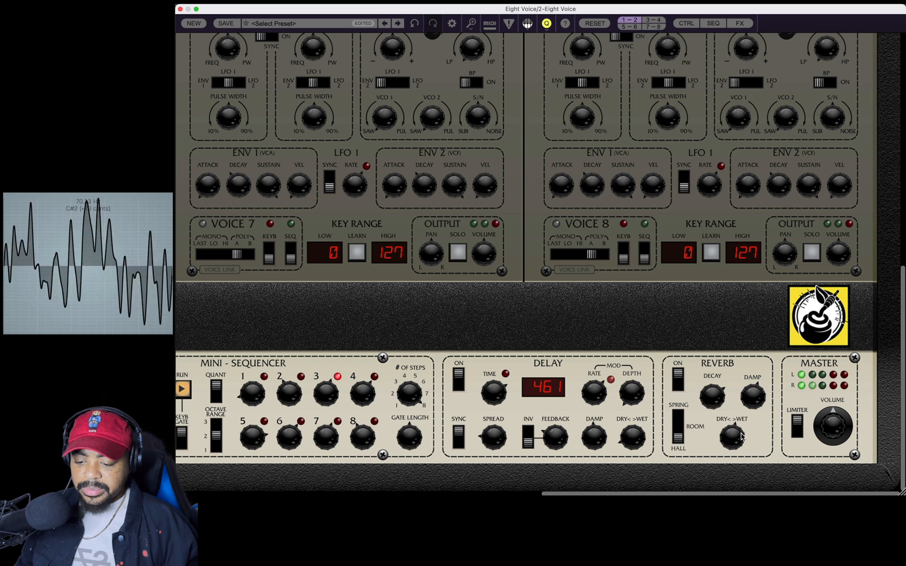
drag(734, 447, 737, 475)
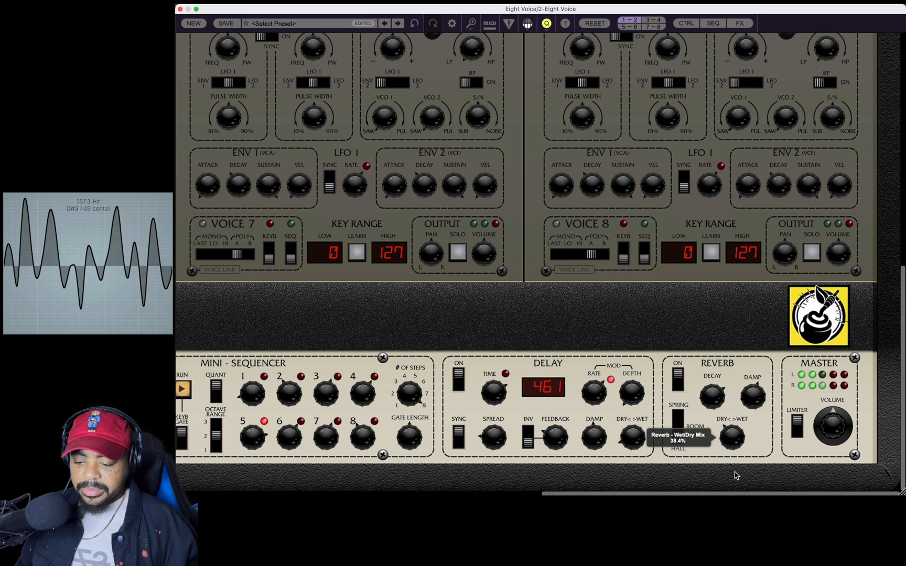
Fine-tune the reverb's decay against its dry/wet mix while listening to the sequence.
drag(709, 390, 737, 361)
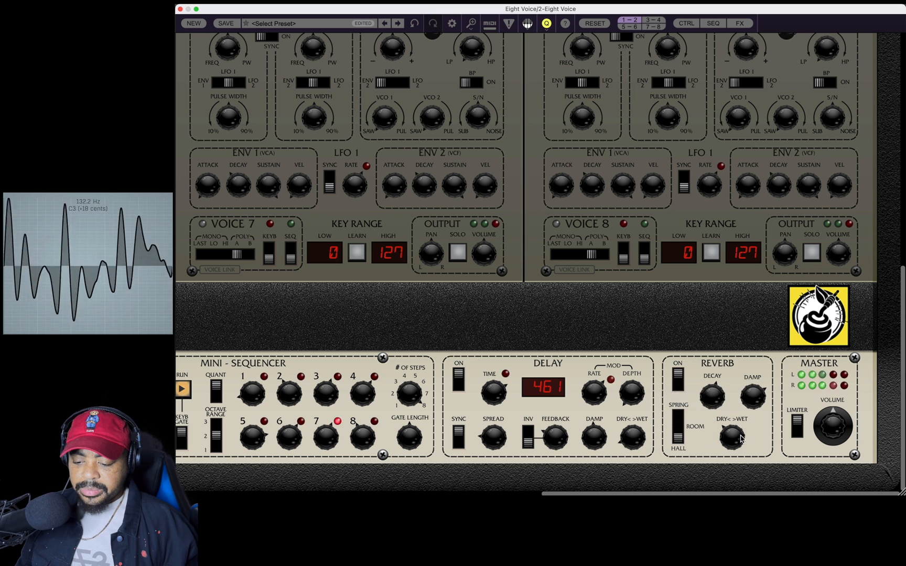
drag(739, 440, 737, 435)
drag(712, 397, 713, 368)
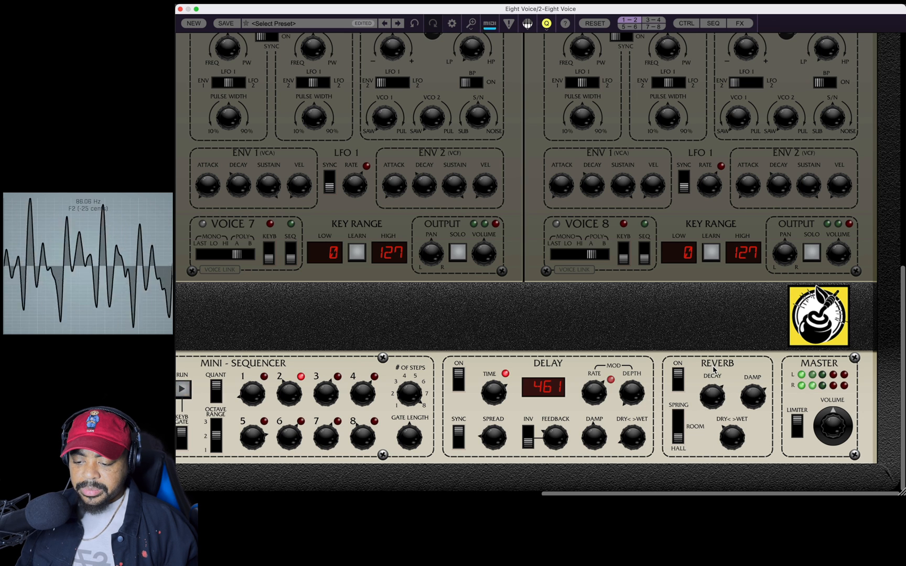
drag(732, 438, 734, 468)
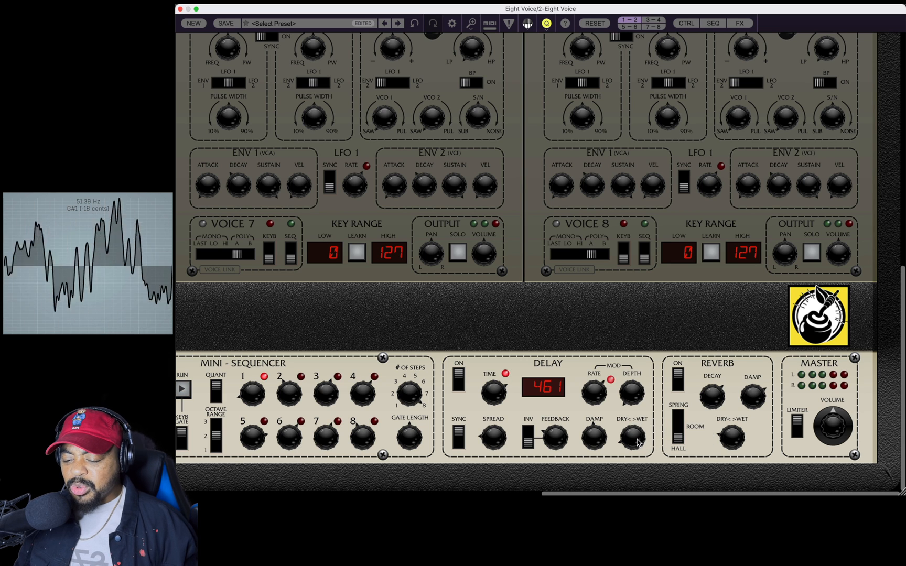
mouse_move(638, 443)
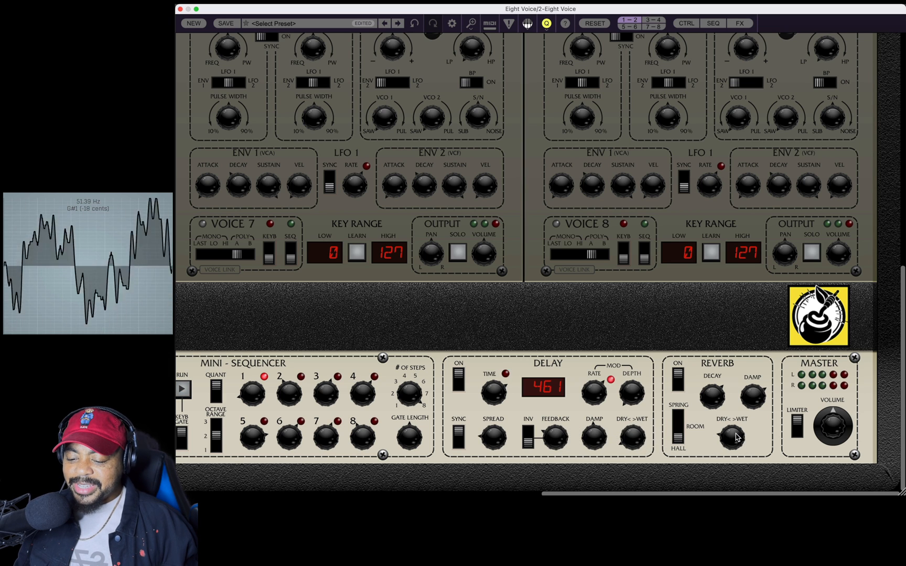
mouse_move(735, 443)
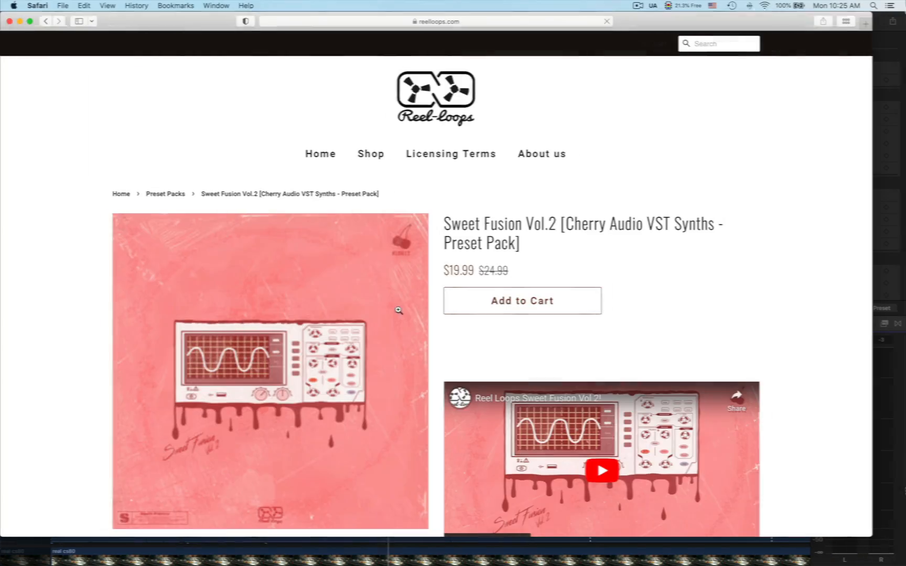
Look through the Sweet Fusion Vol.2 preset pack page on the Reel-loops website in Safari, including its bundle offer.
scroll(860, 293, down, 10)
scroll(859, 293, down, 15)
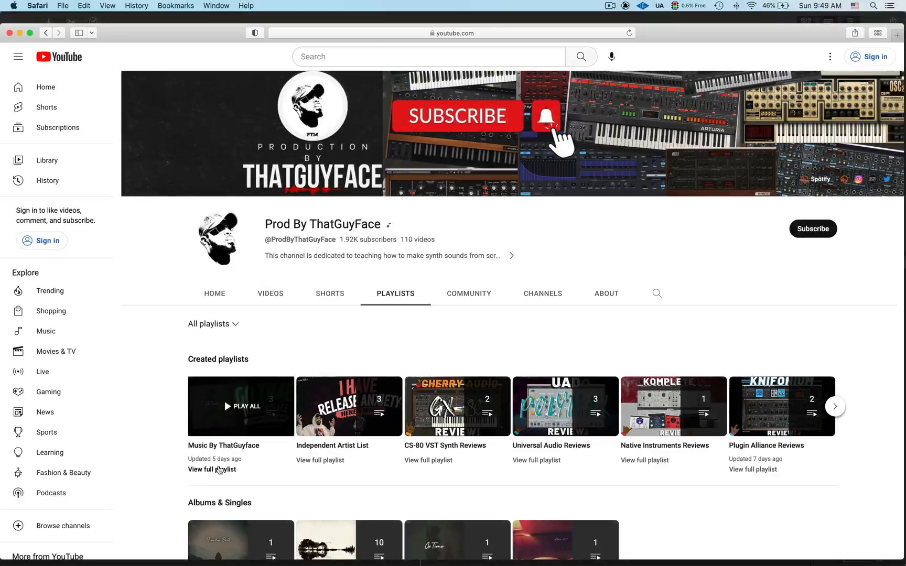
click(220, 469)
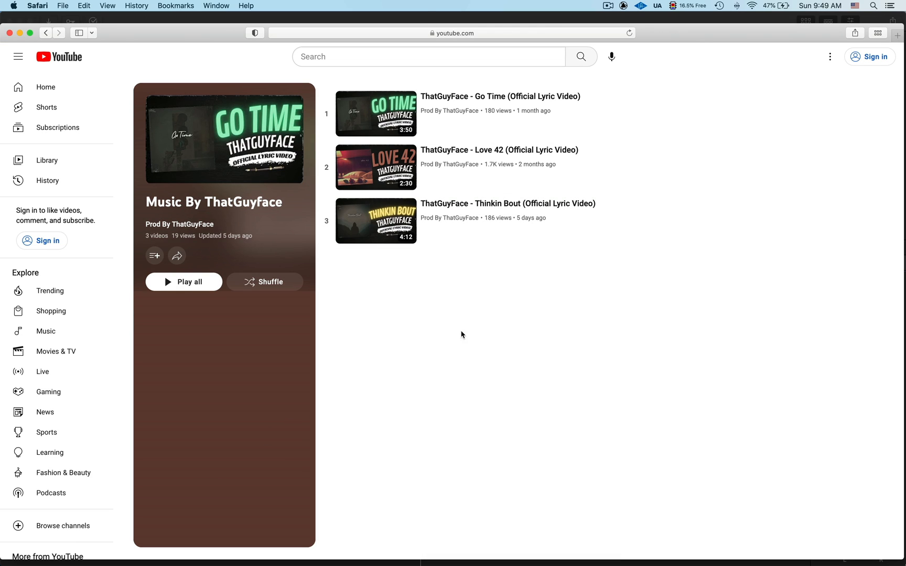
Open the "Thinkin Bout" lyric video from the Music By ThatGuyface YouTube playlist and view its full description.
click(387, 229)
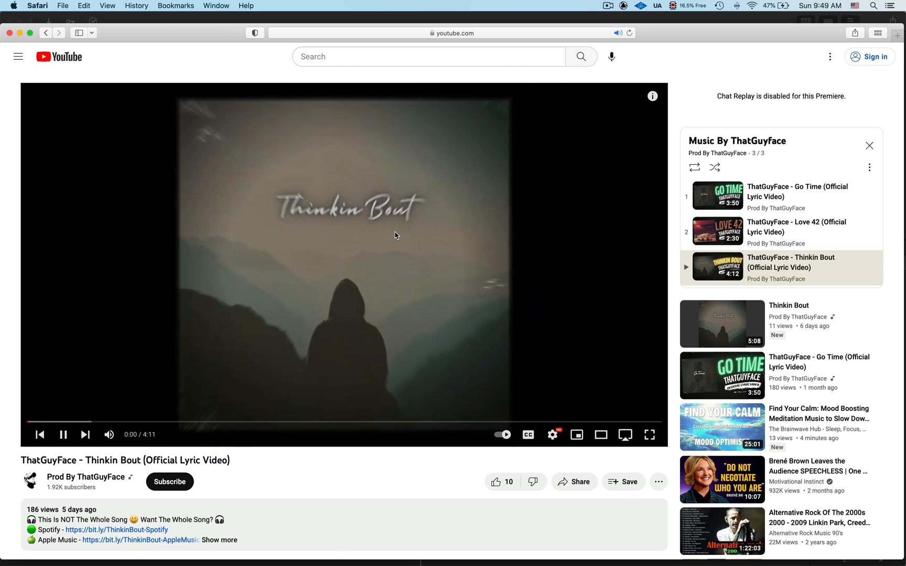
scroll(315, 341, down, 5)
click(226, 424)
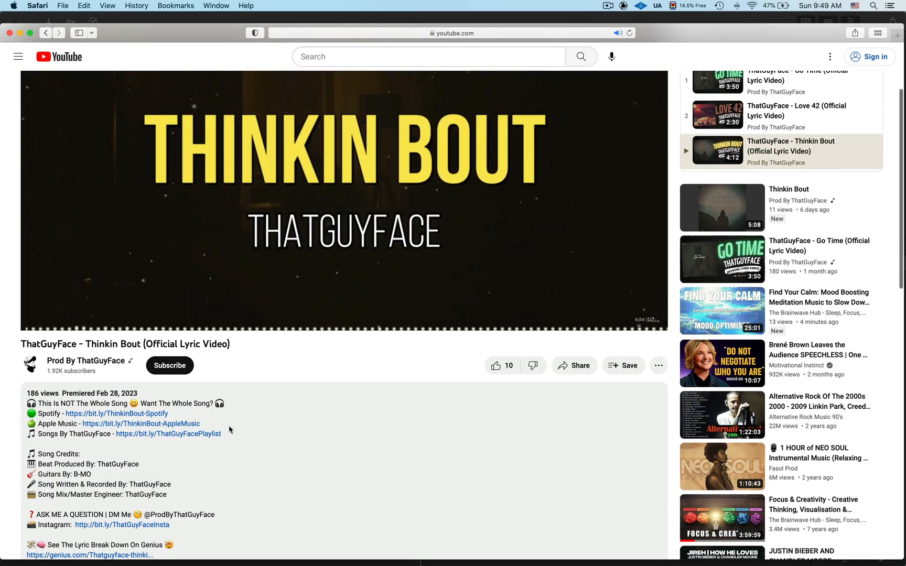
scroll(237, 446, down, 2)
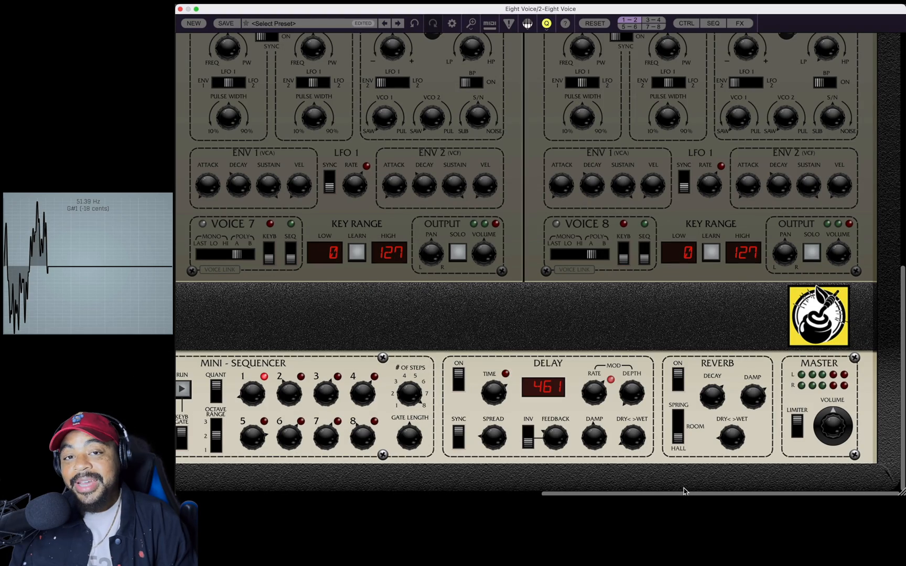
Play the sequence in Eight Voice, switch on Poly A portamento, and adjust its speed.
key(space)
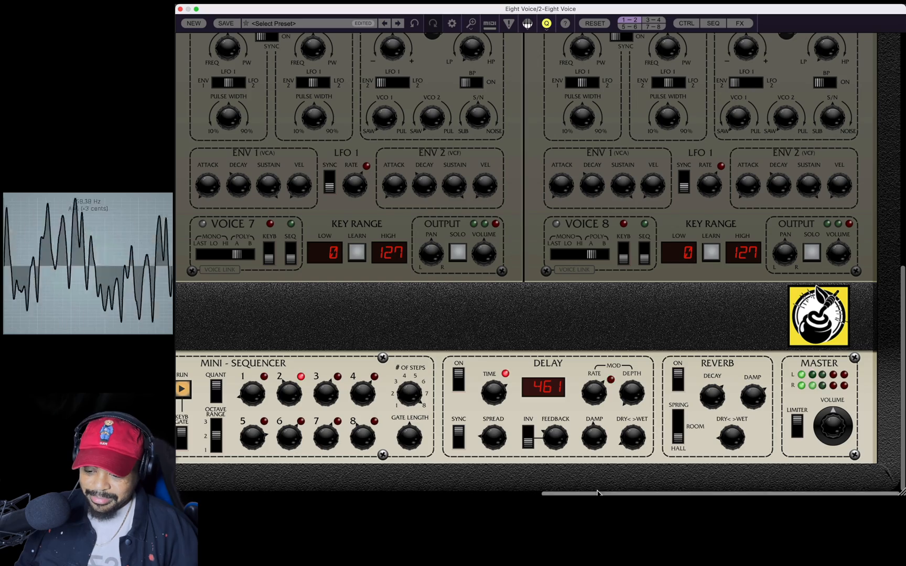
drag(596, 493, 203, 493)
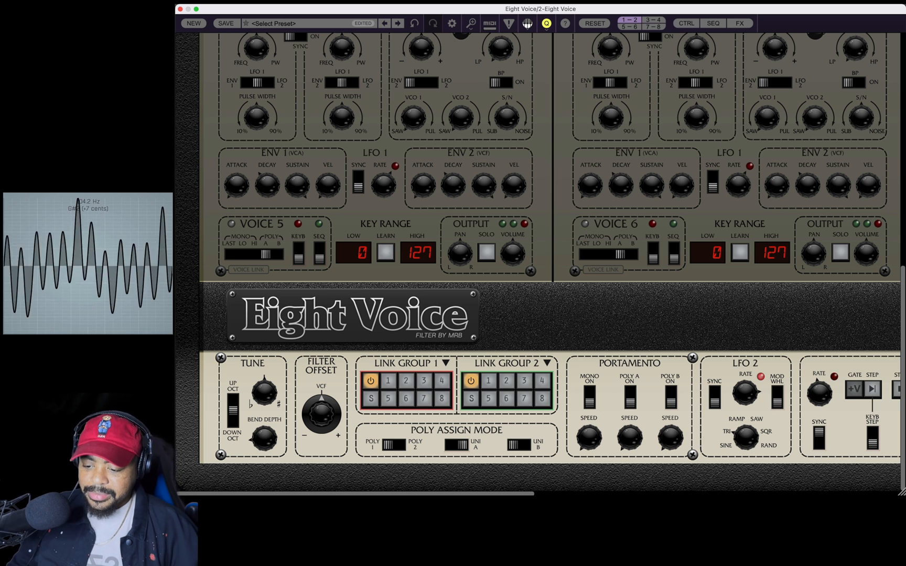
click(628, 404)
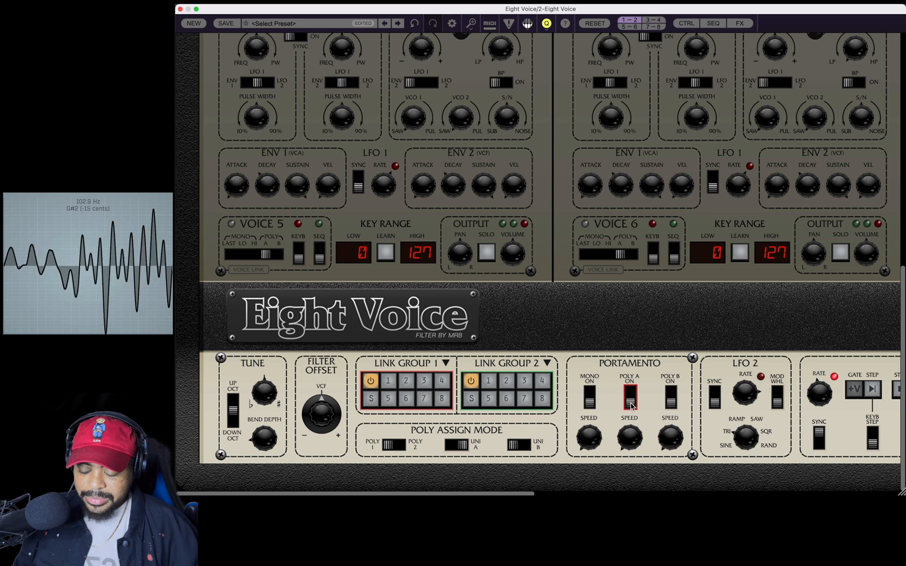
drag(631, 437, 624, 345)
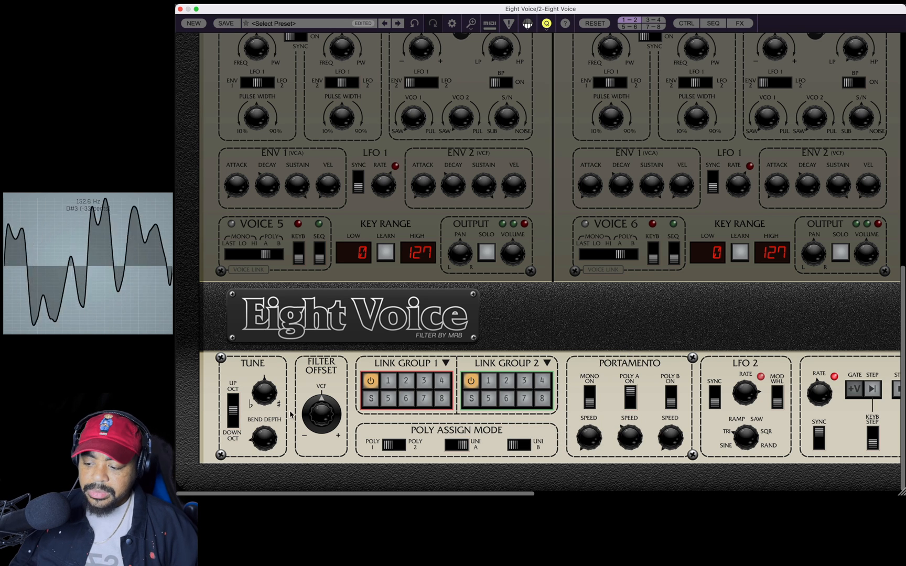
Sweep the master filter offset through negative amounts while the sequence plays, and settle it well below zero.
drag(334, 407, 334, 438)
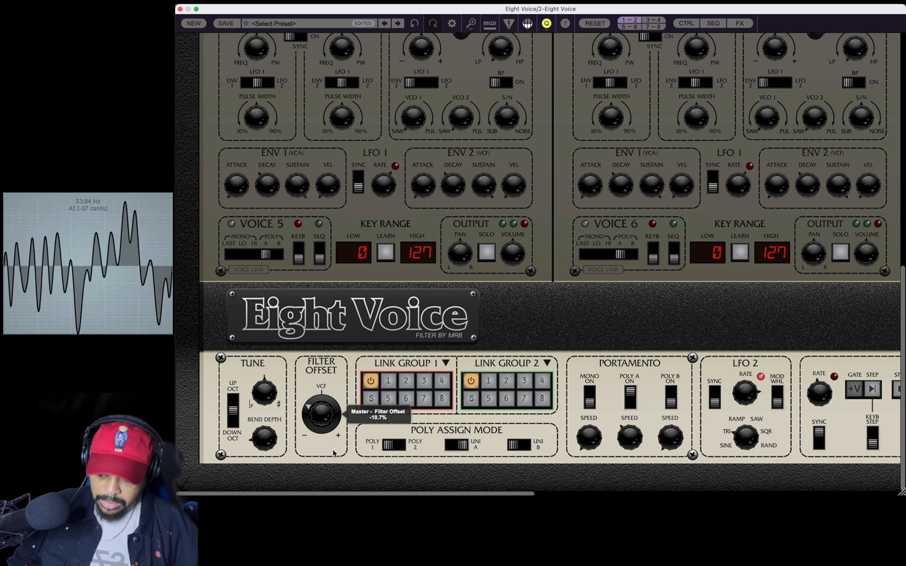
drag(328, 422, 341, 442)
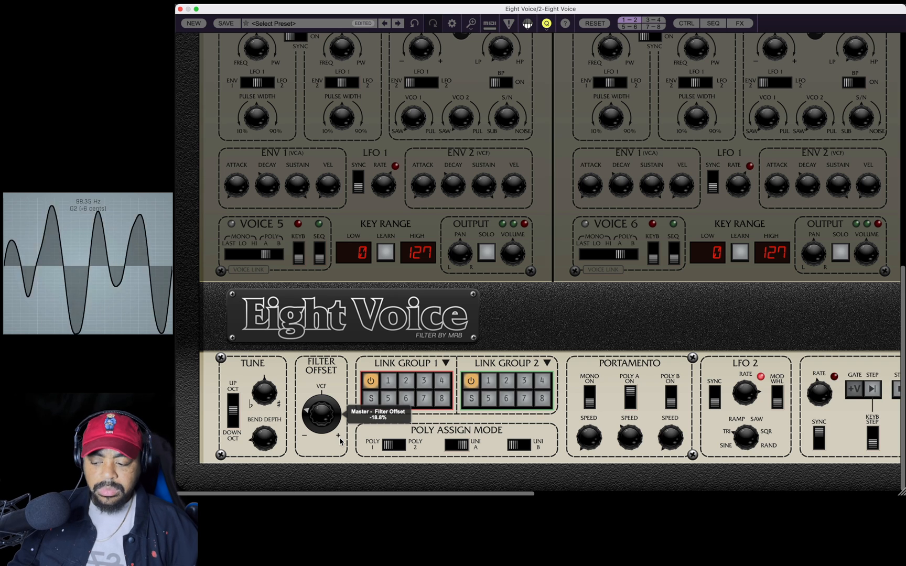
drag(339, 441, 336, 426)
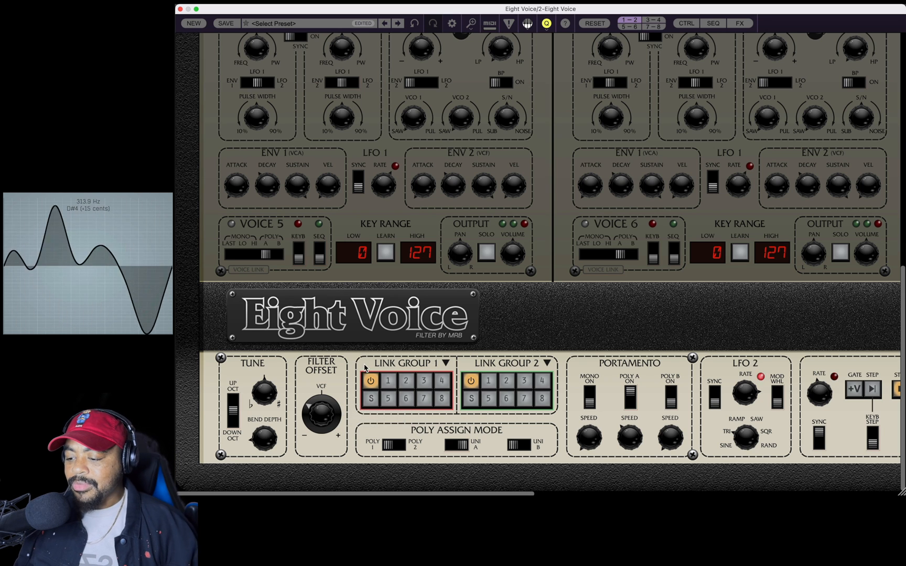
drag(325, 422, 336, 405)
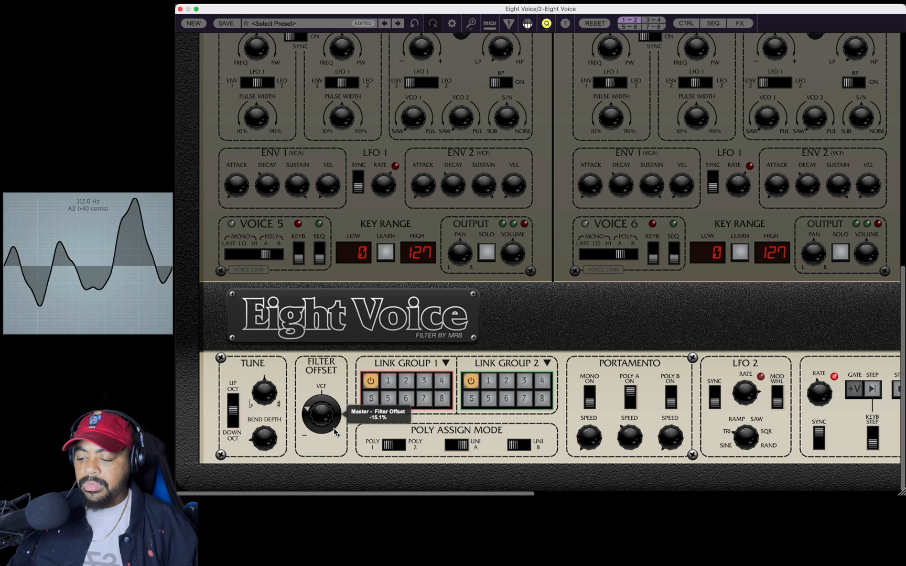
drag(336, 420, 335, 407)
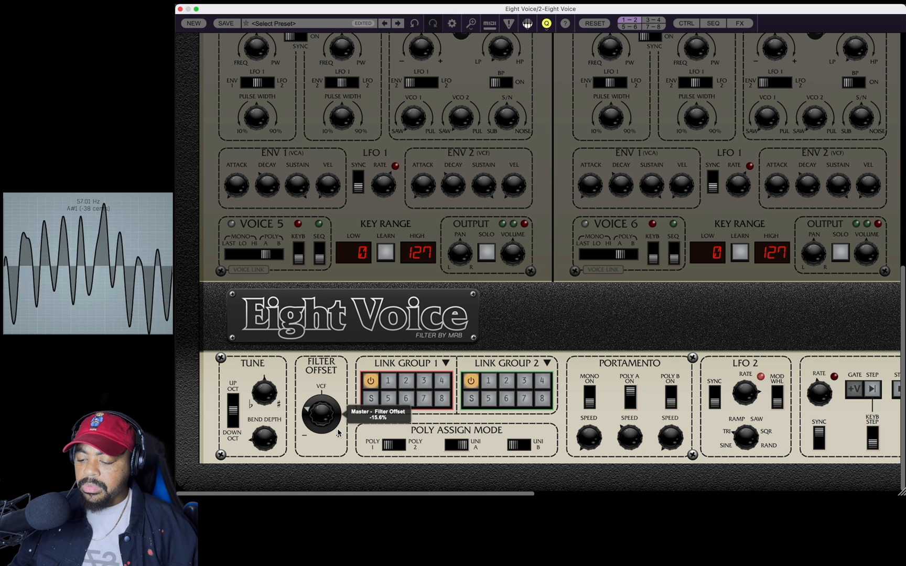
mouse_move(338, 433)
mouse_down()
mouse_move(345, 361)
mouse_move(330, 464)
mouse_move(334, 417)
mouse_move(331, 445)
mouse_up()
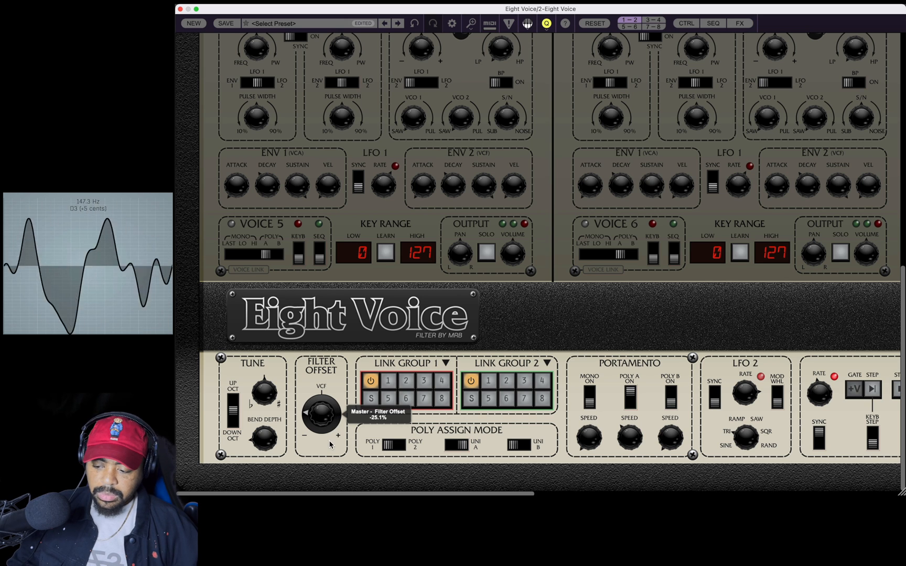
drag(331, 407, 344, 487)
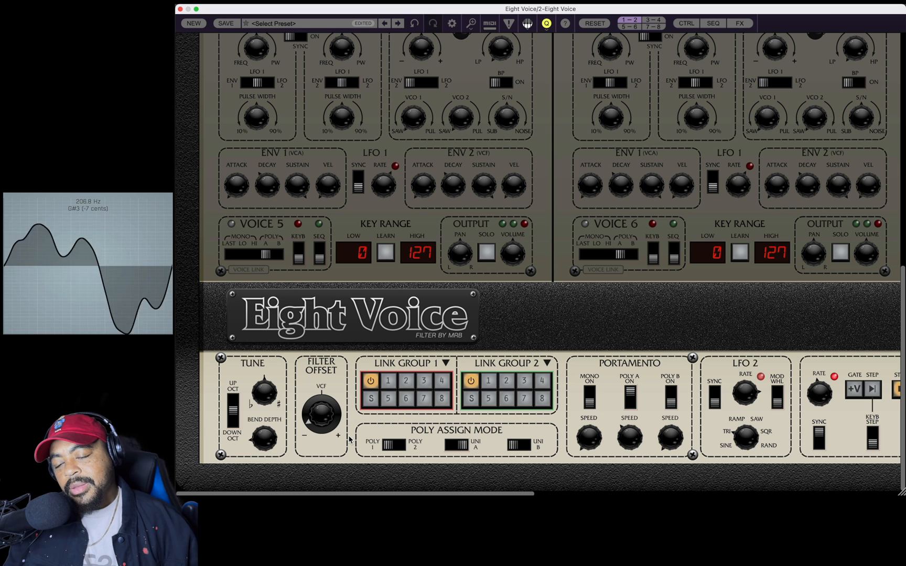